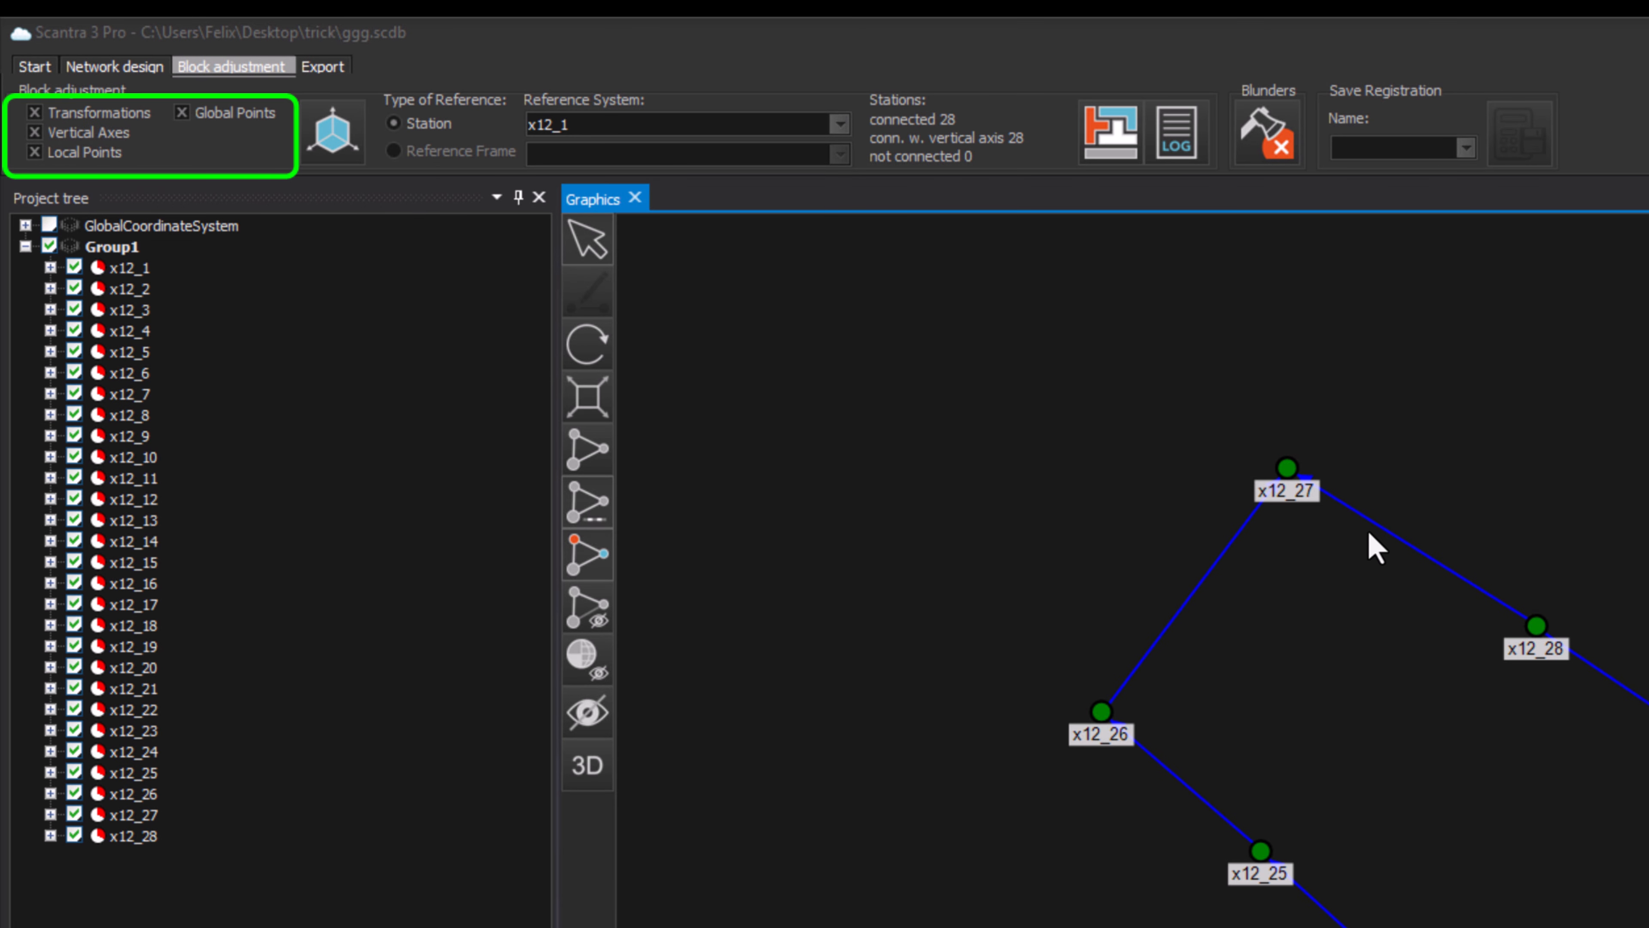
click(108, 136)
click(106, 136)
click(103, 152)
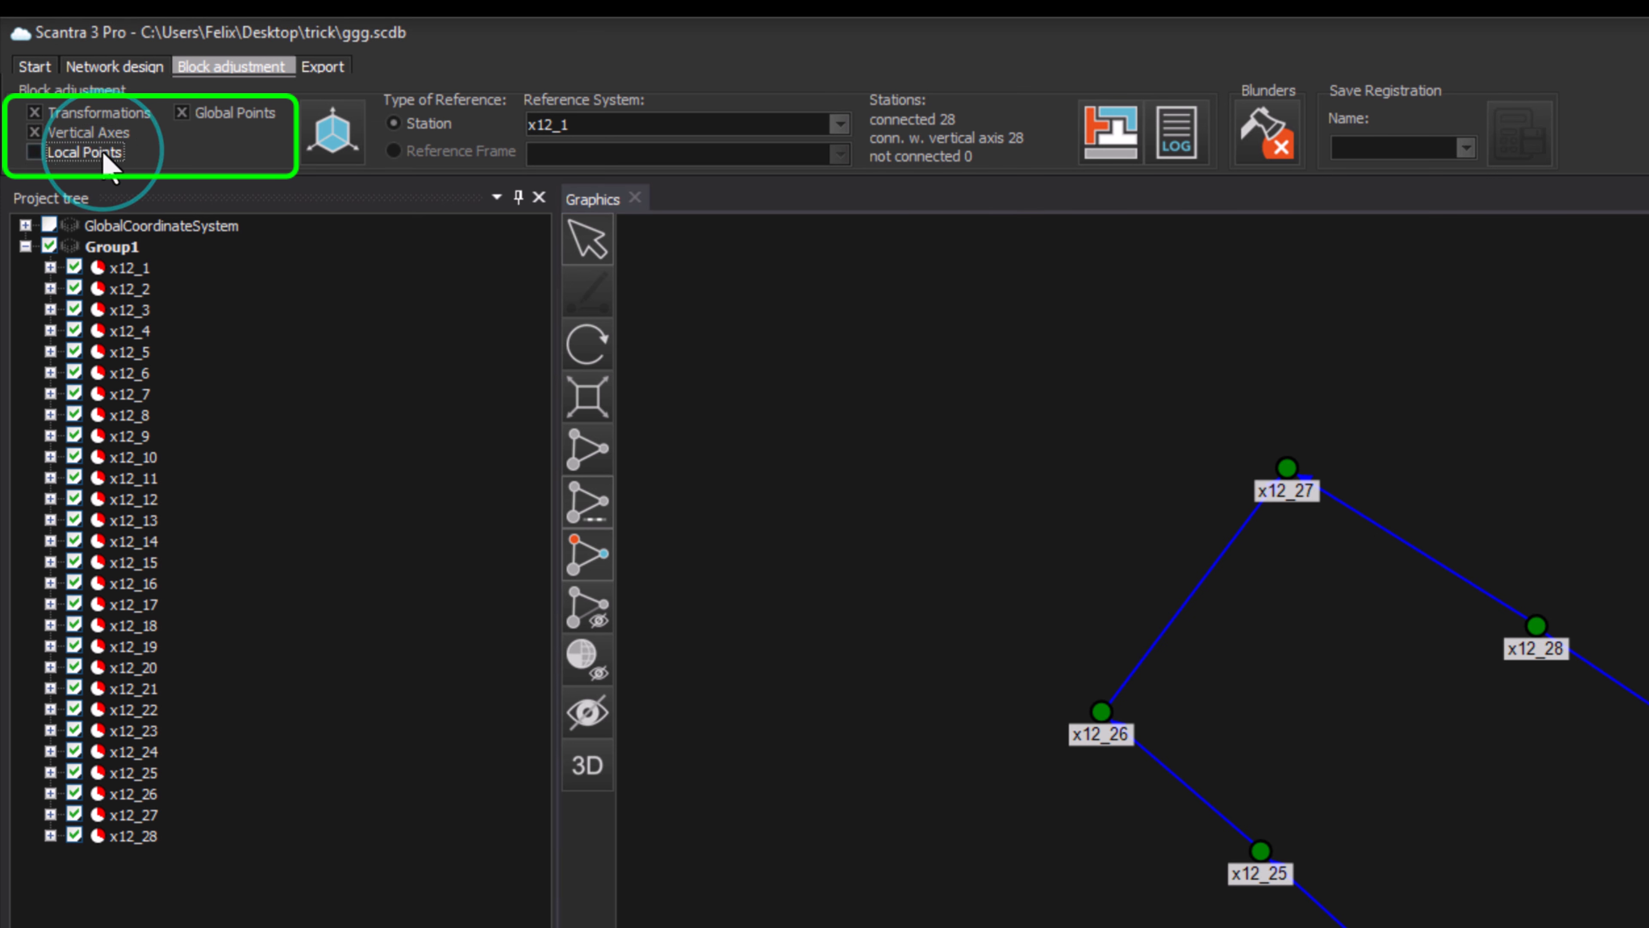
click(103, 152)
click(984, 512)
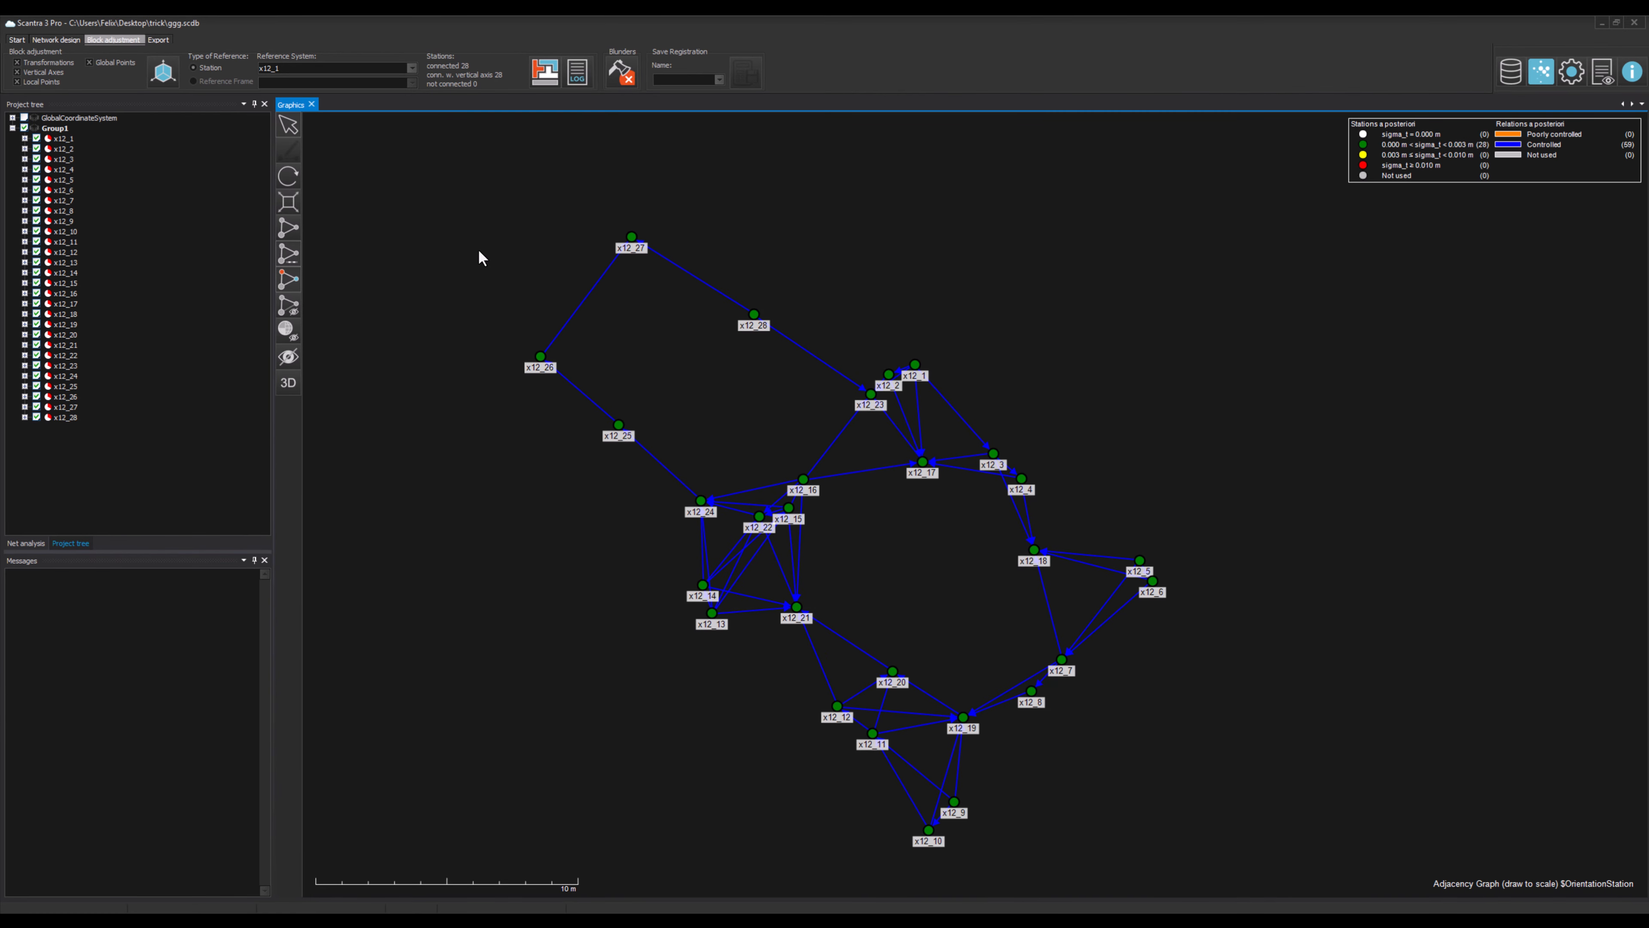
Show the bitmap of station x12_18 and open the project orientation dialog clear of the walls to be digitized.
right_click(1035, 551)
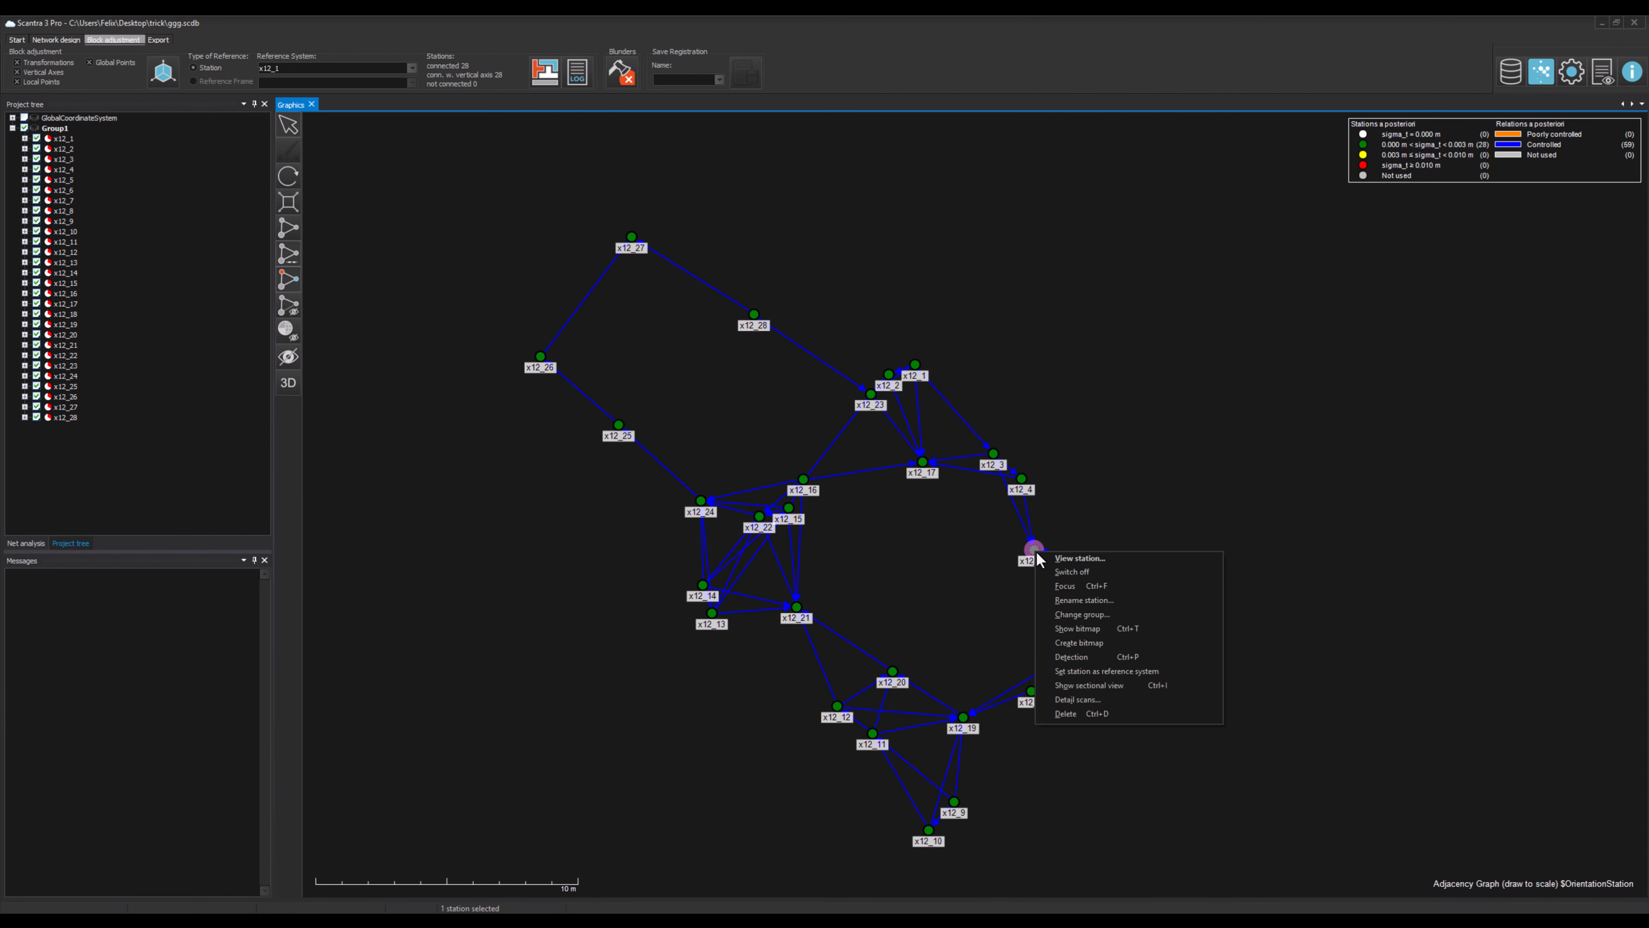
click(1097, 628)
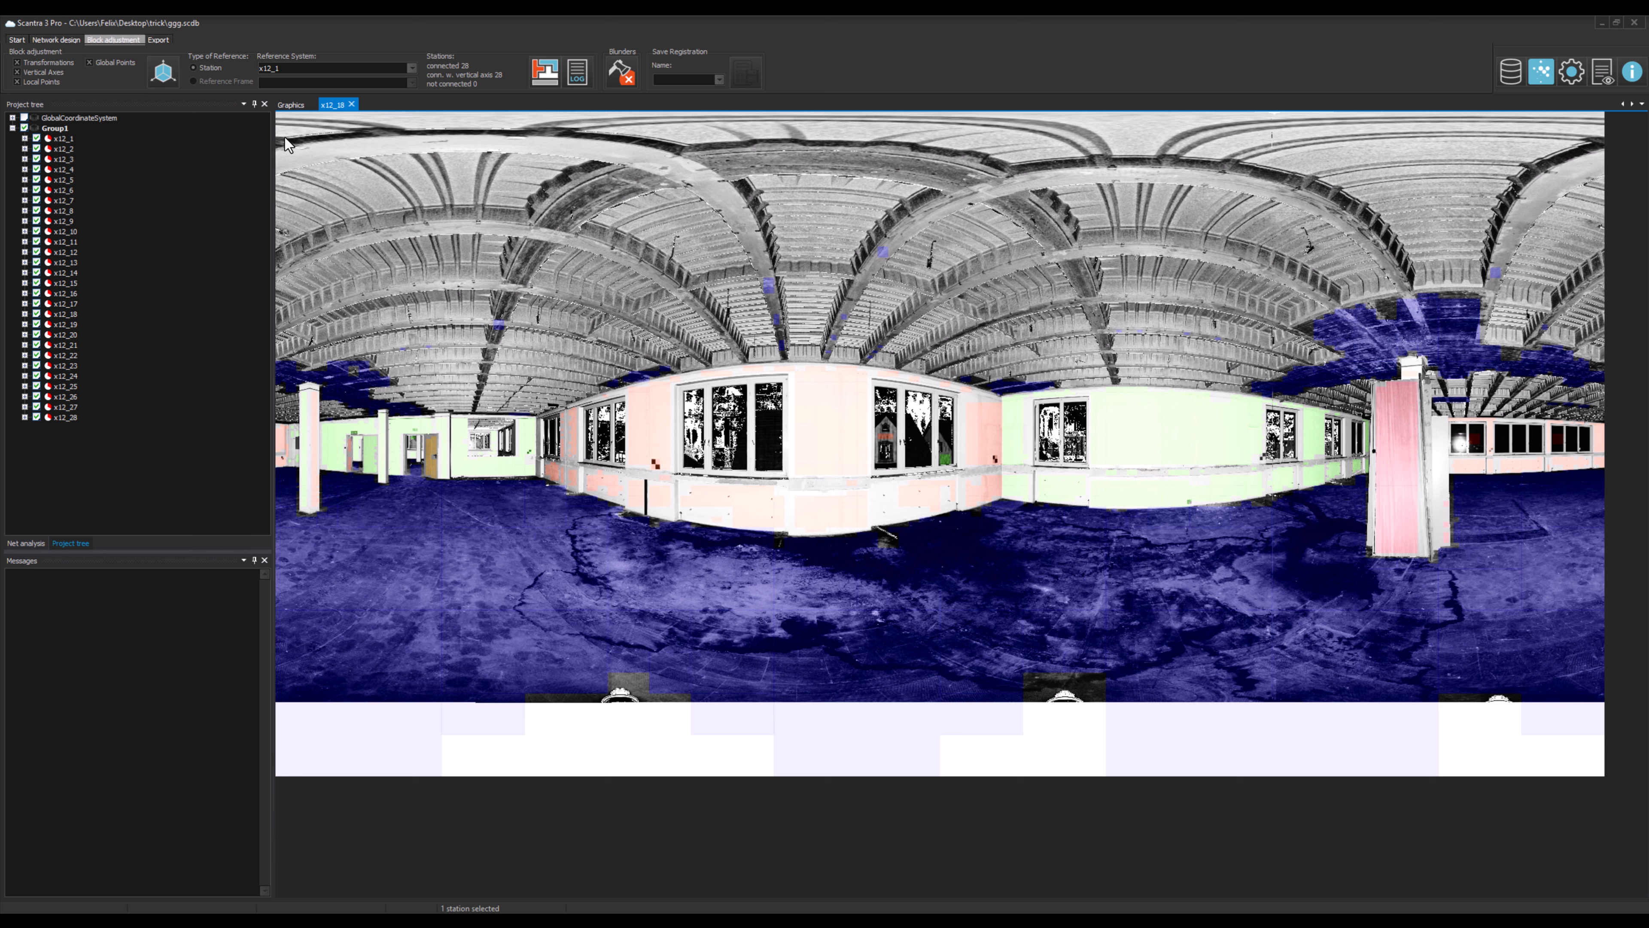
click(171, 73)
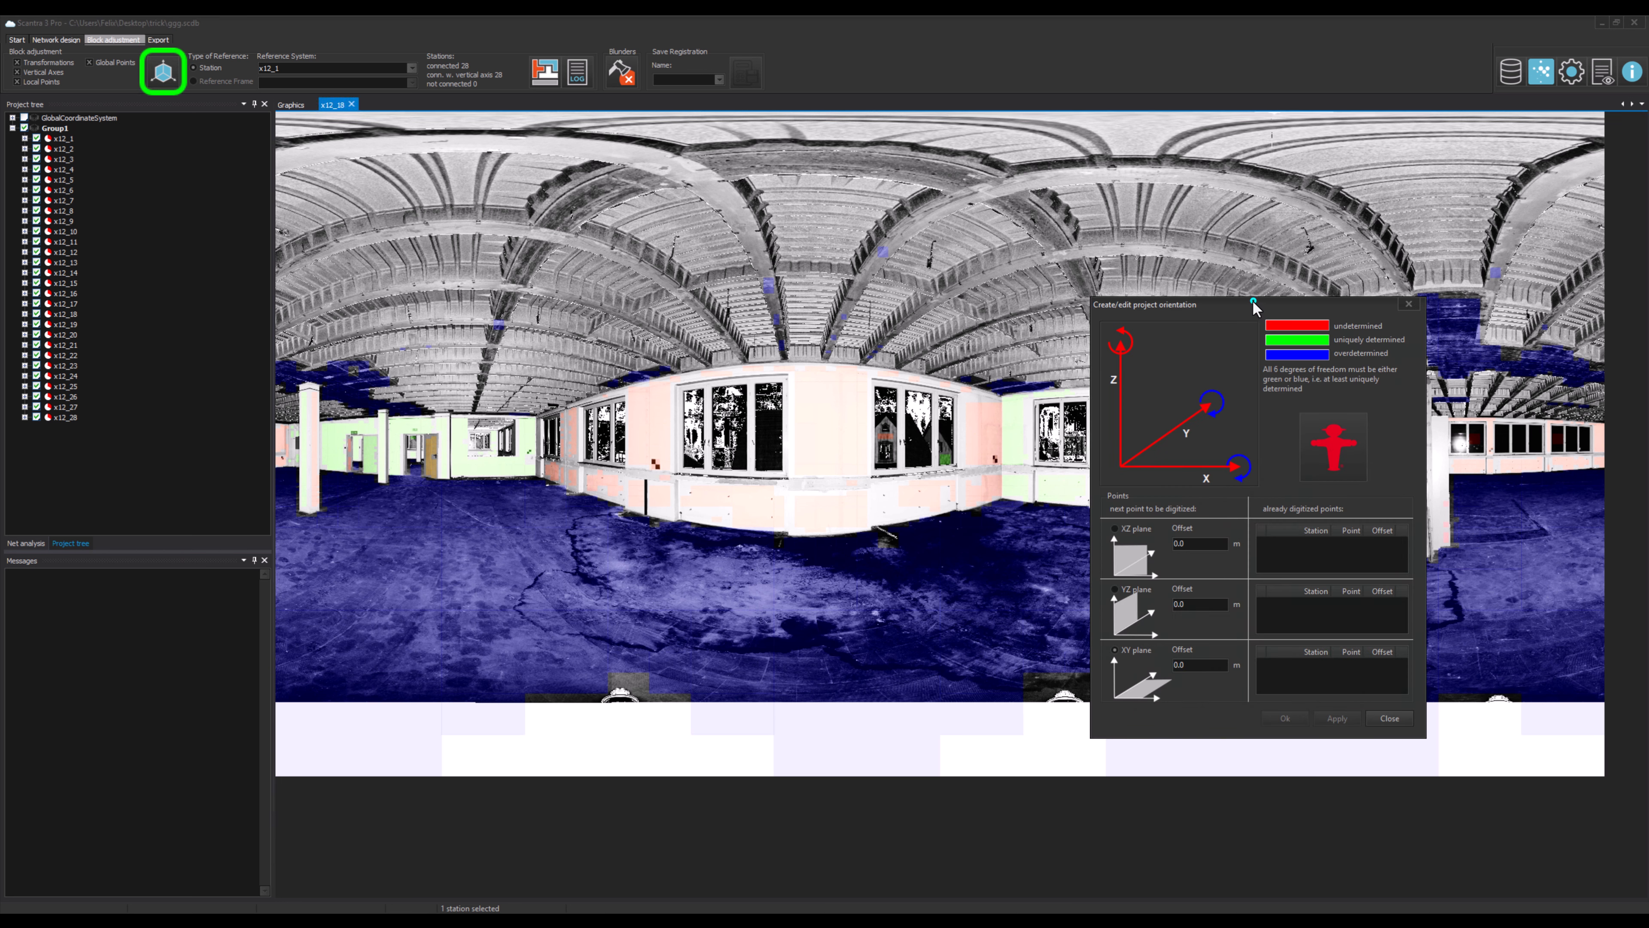
drag(1253, 298, 181, 406)
Digitize two XZ-plane points on the reddish window wall, one YZ-plane point on the green wall, and one XY-plane point on the floor.
click(444, 466)
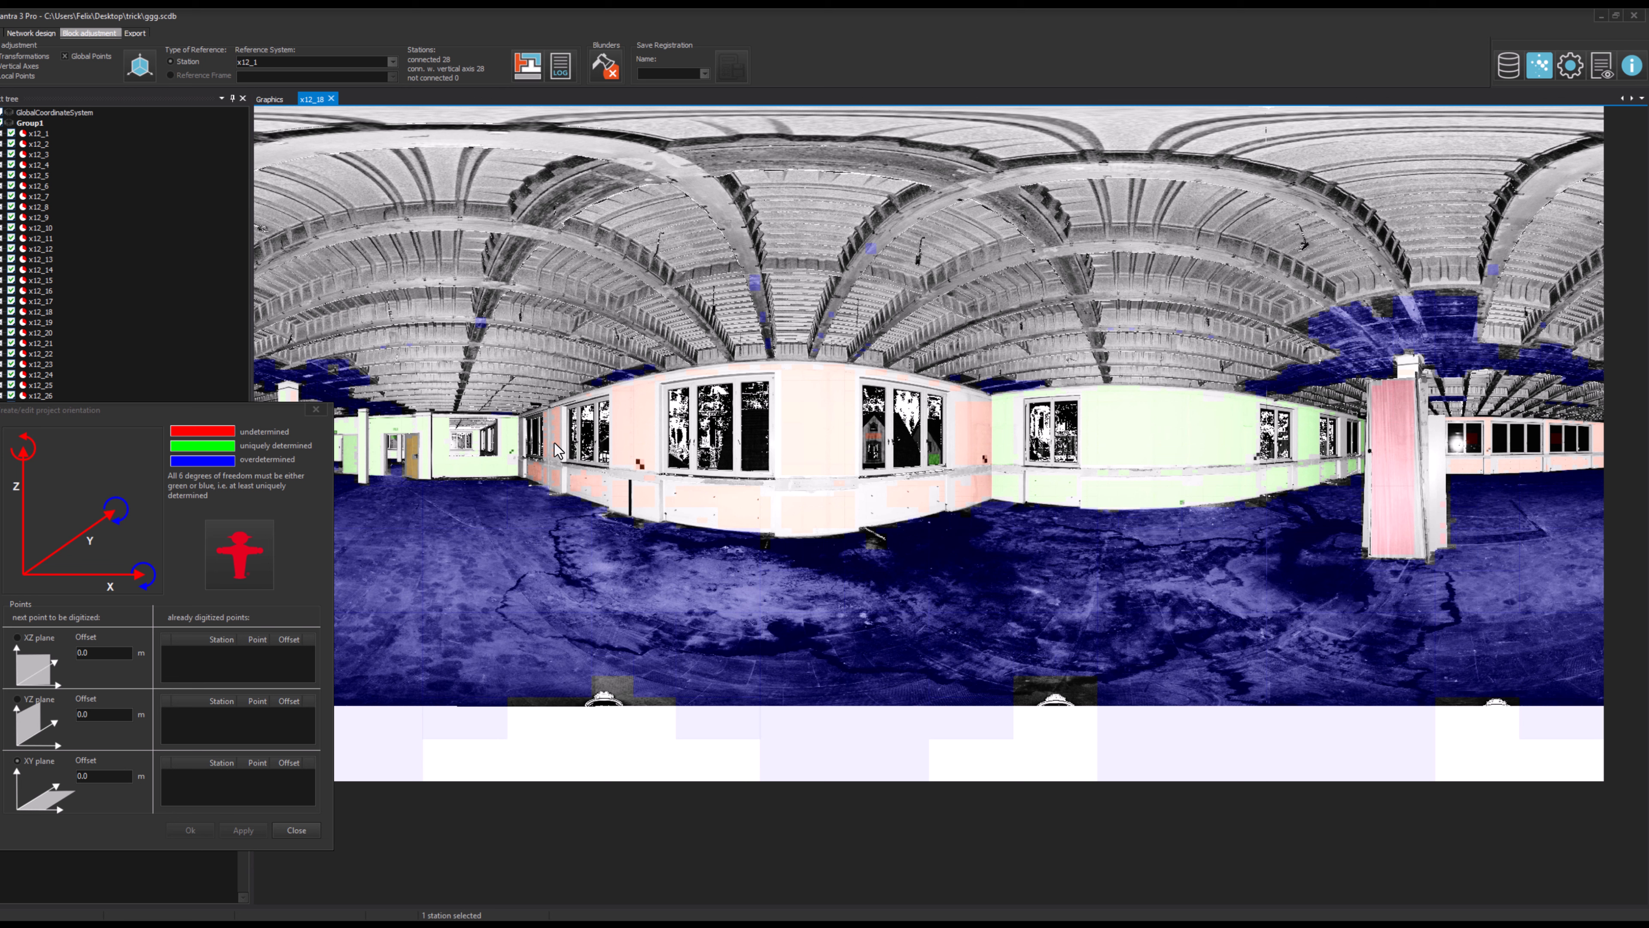
click(553, 442)
click(972, 440)
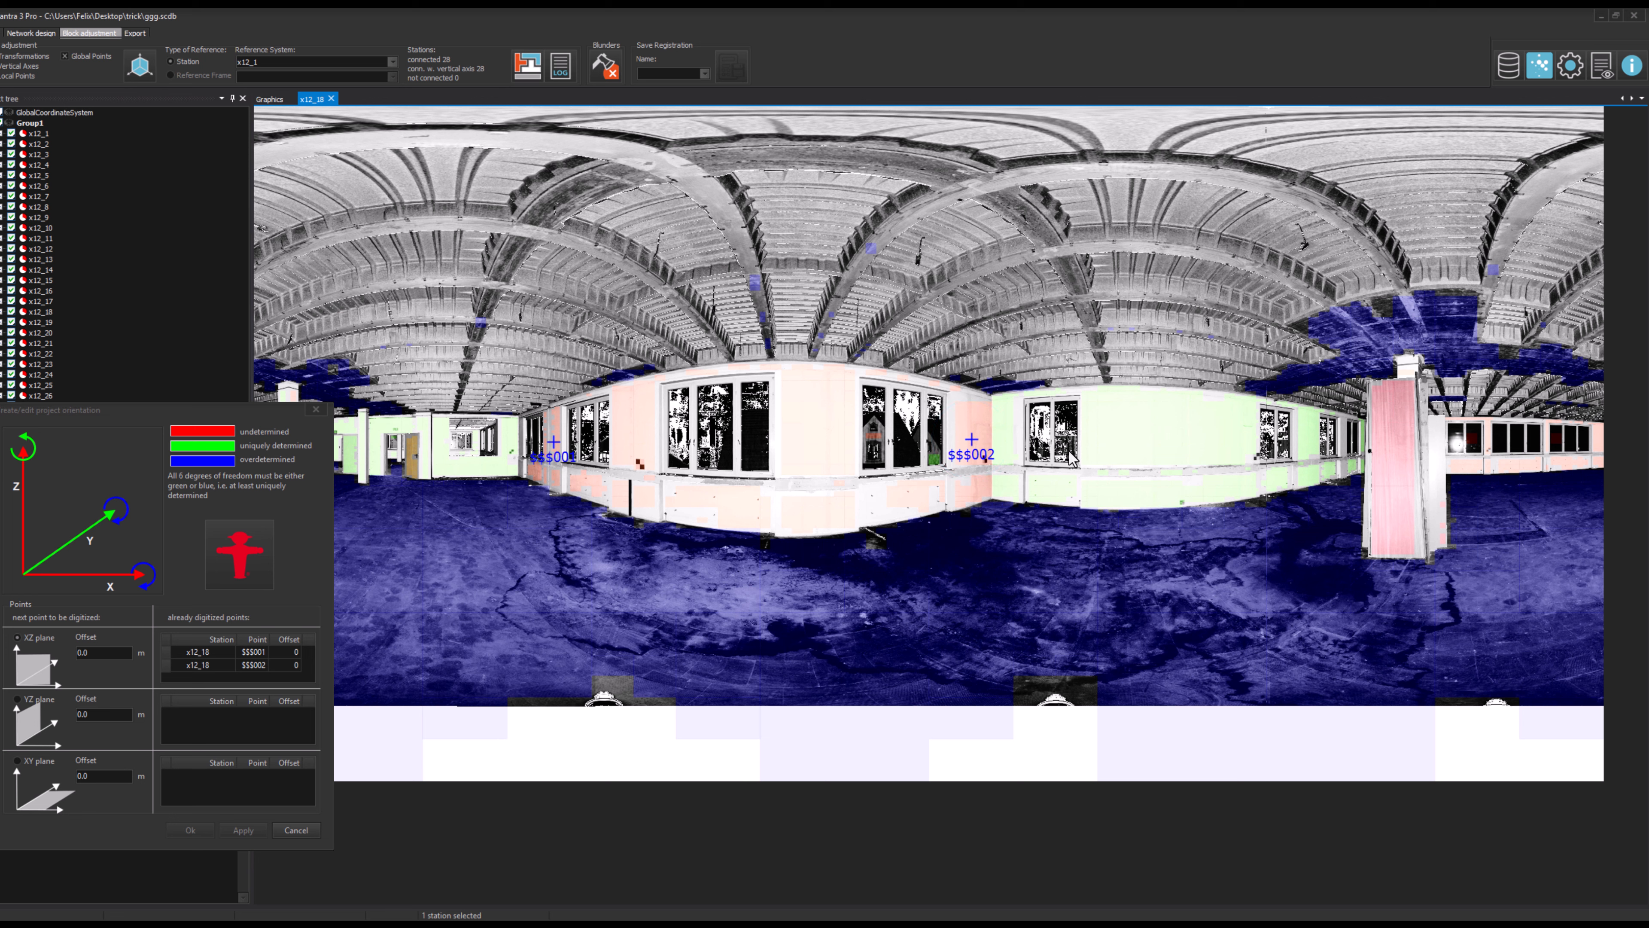
click(1180, 424)
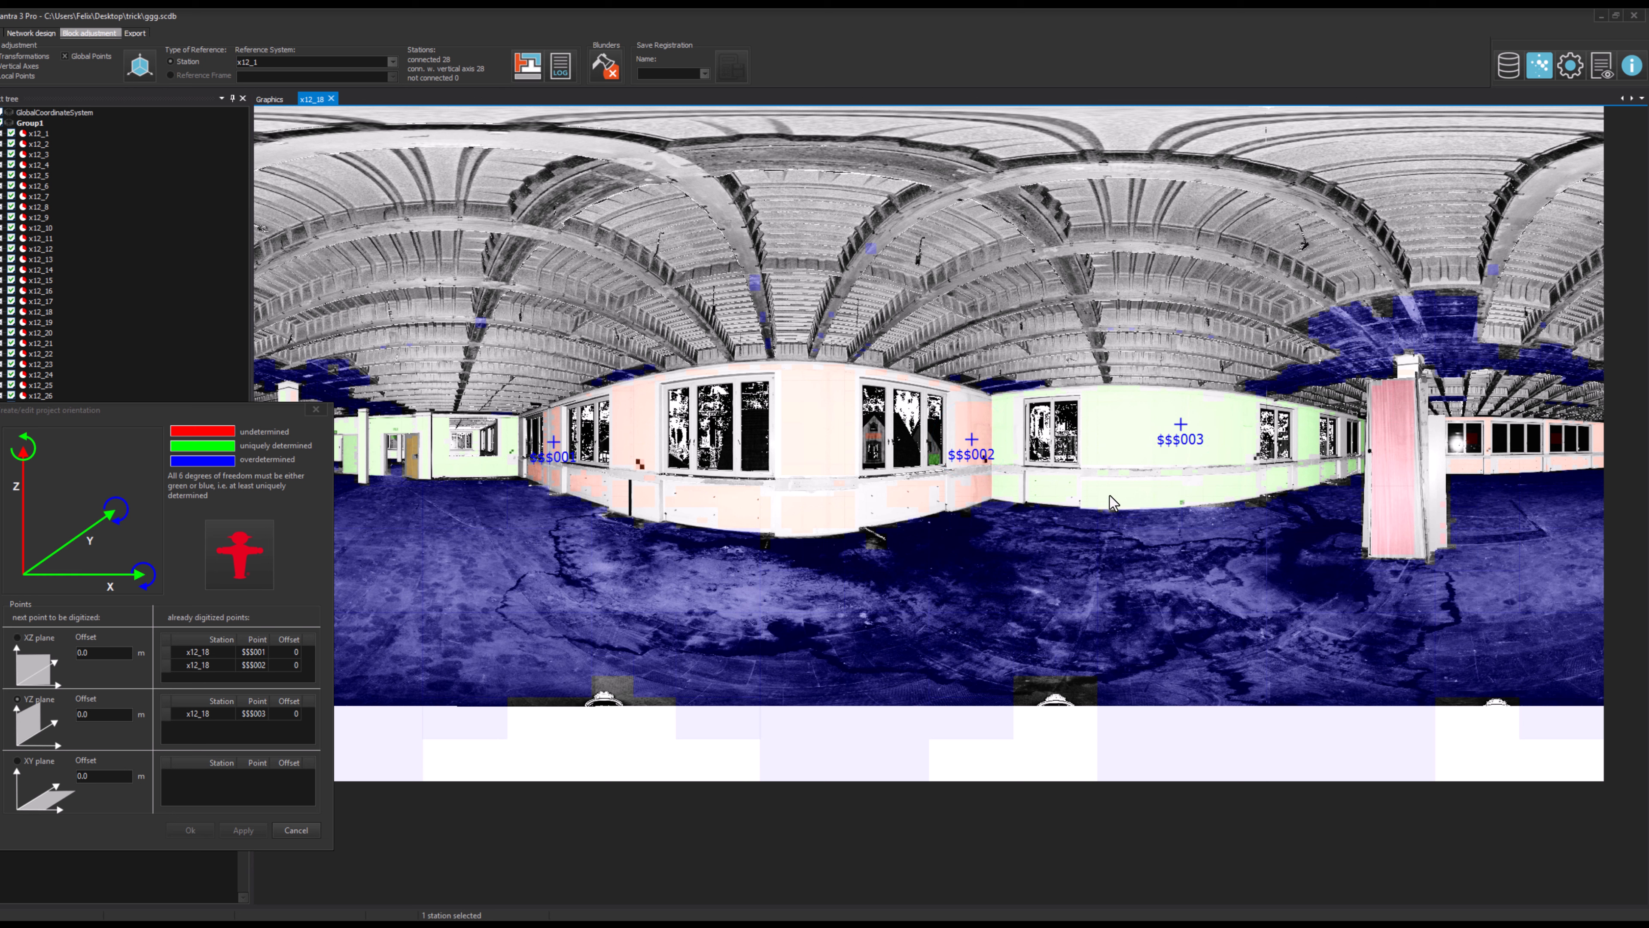
click(961, 580)
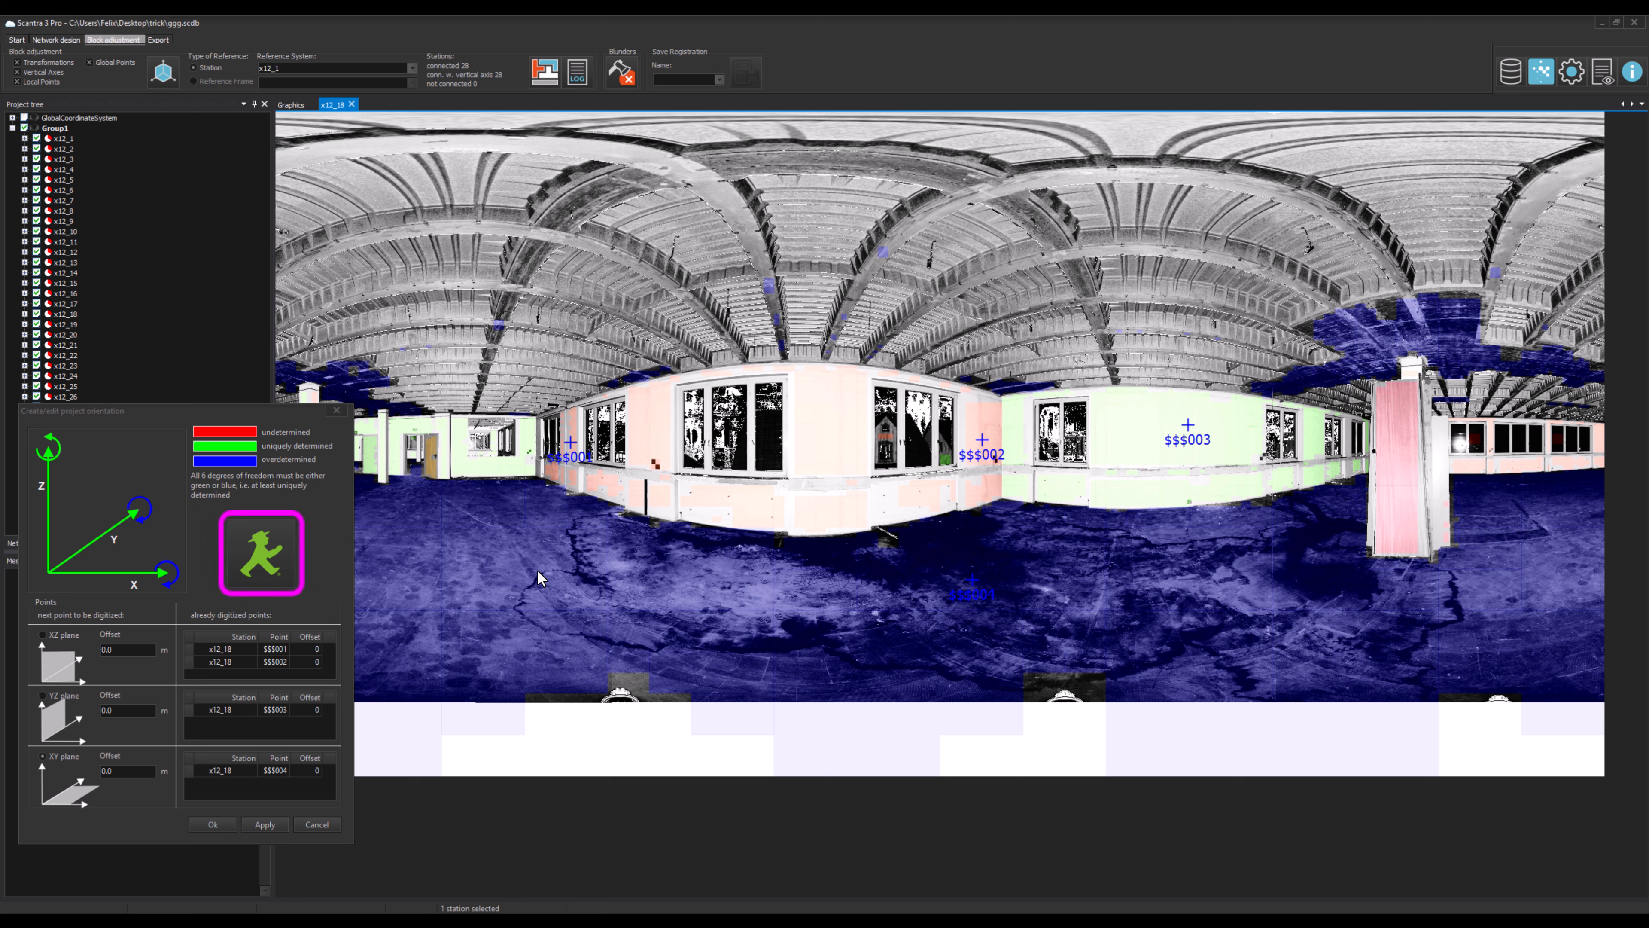
Compute the project orientation from the digitized points, close the dialog and return to the adjacency graph.
click(265, 565)
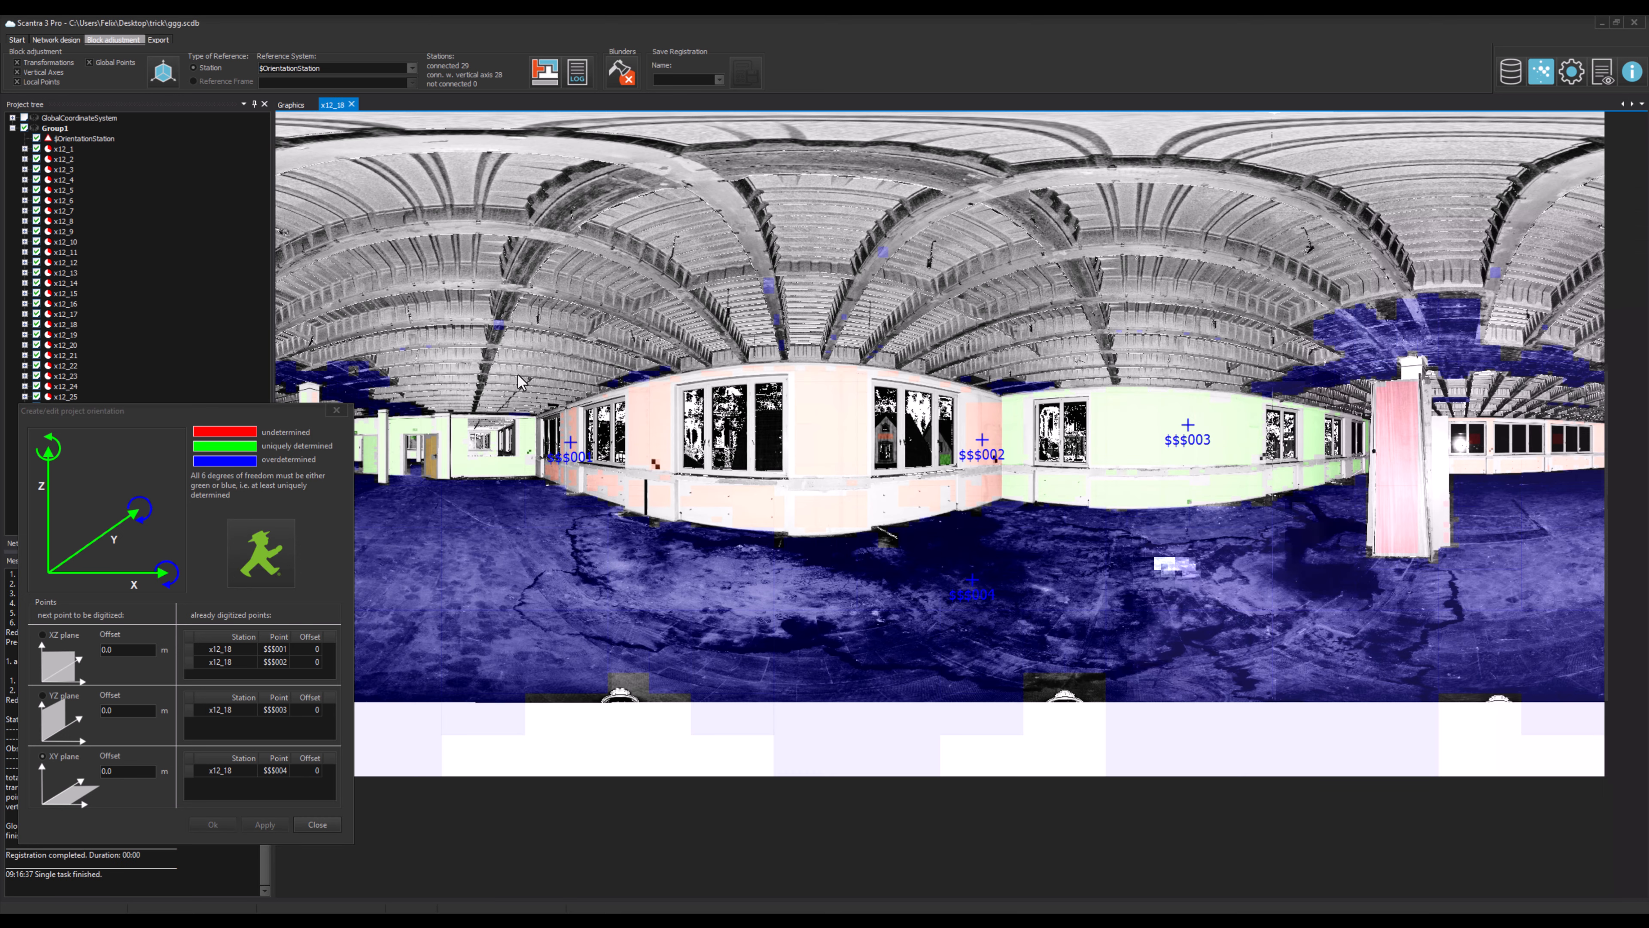
click(337, 410)
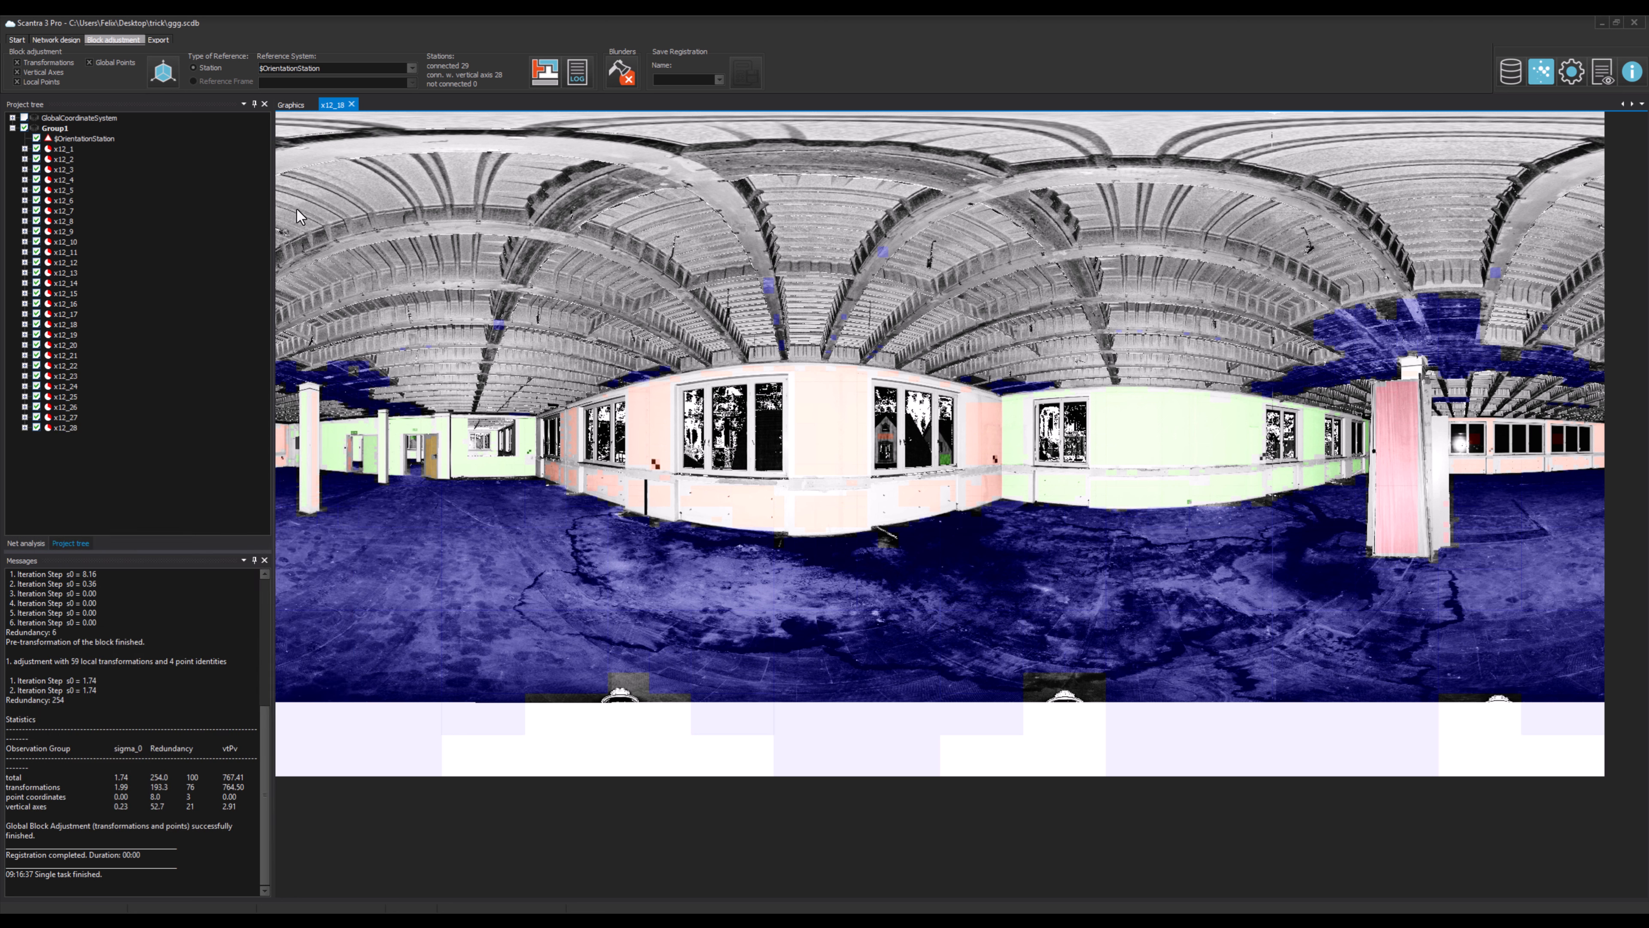
click(290, 104)
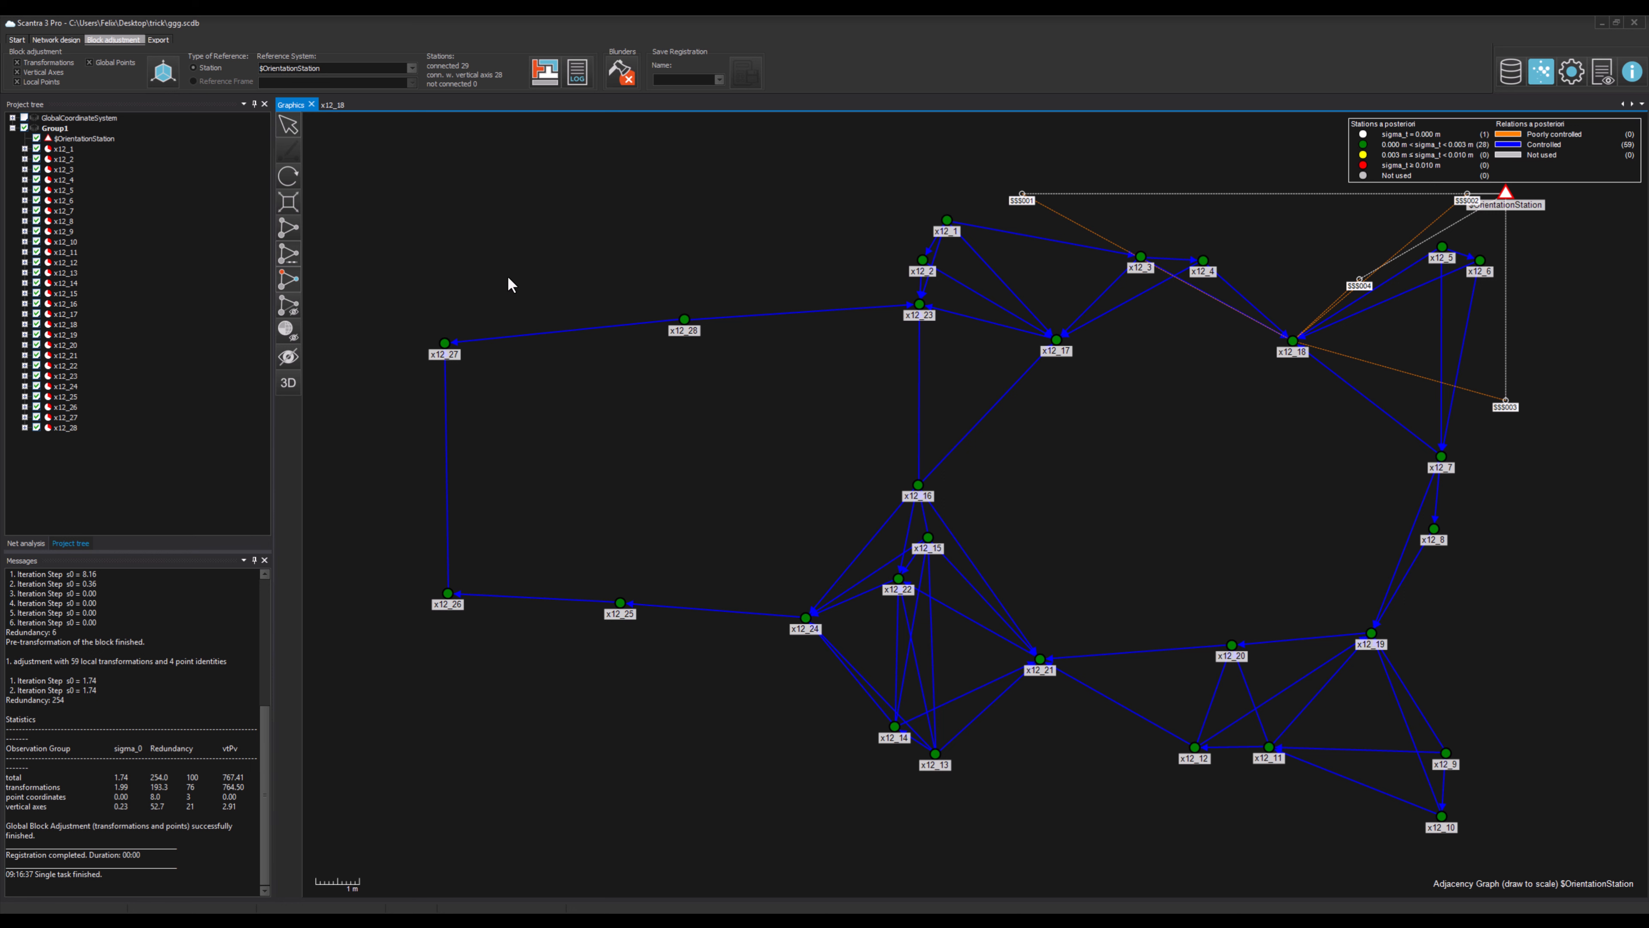
Create a sectional view from all stations in the adjacency graph, including $OrientationStation.
scroll(544, 322, down, 6)
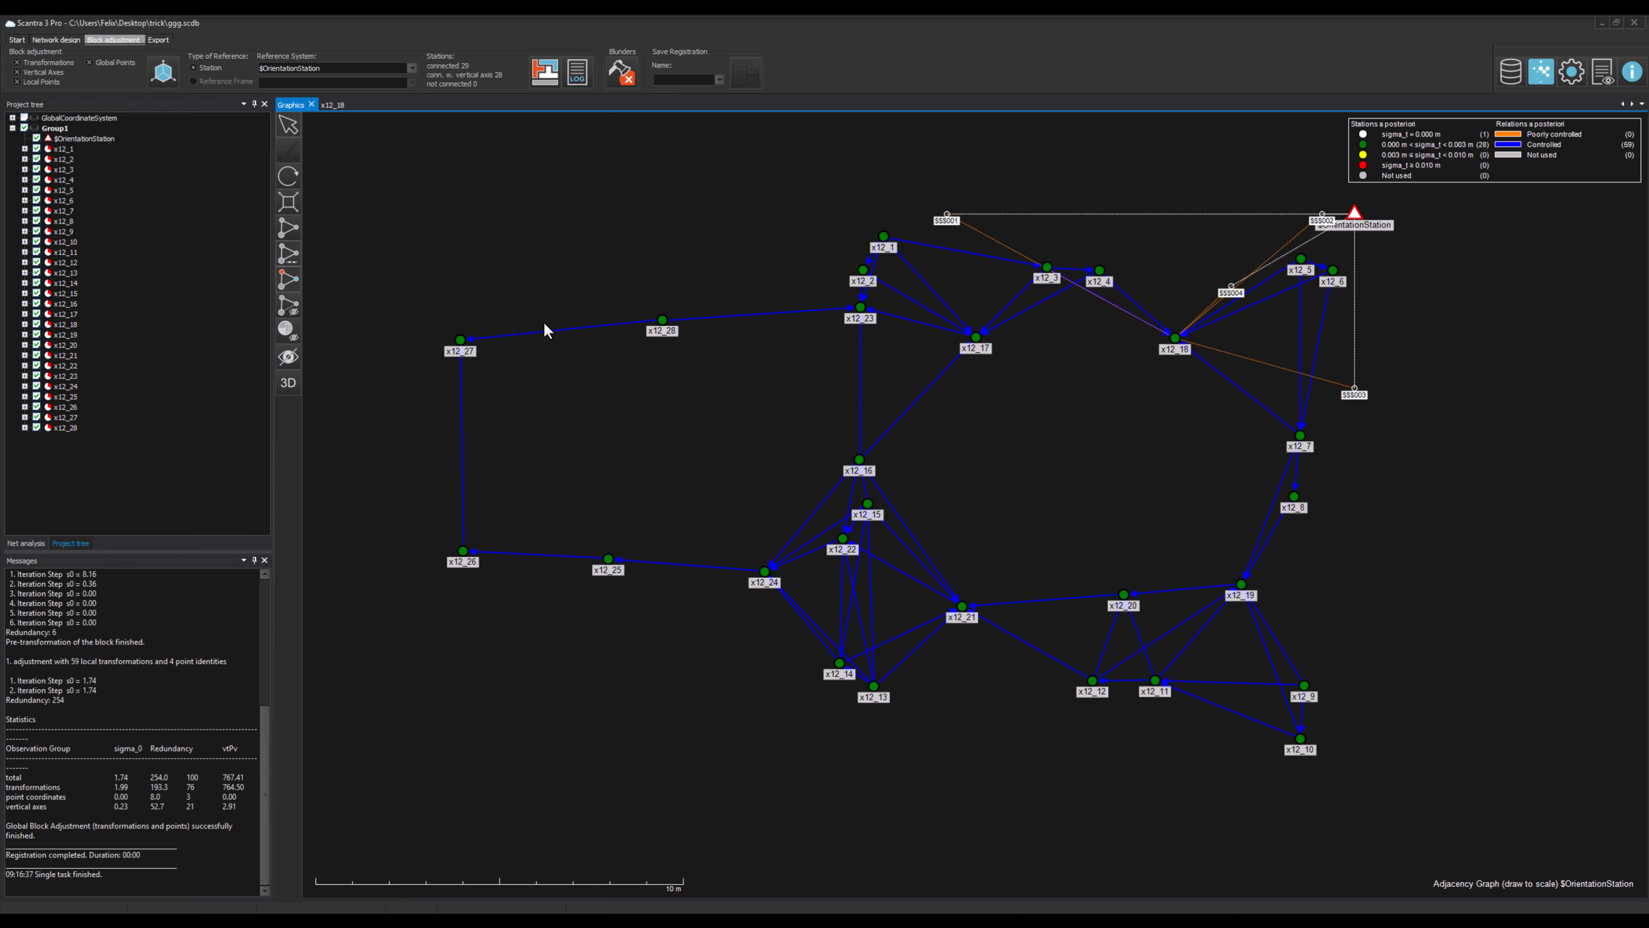
middle_drag(628, 365, 550, 430)
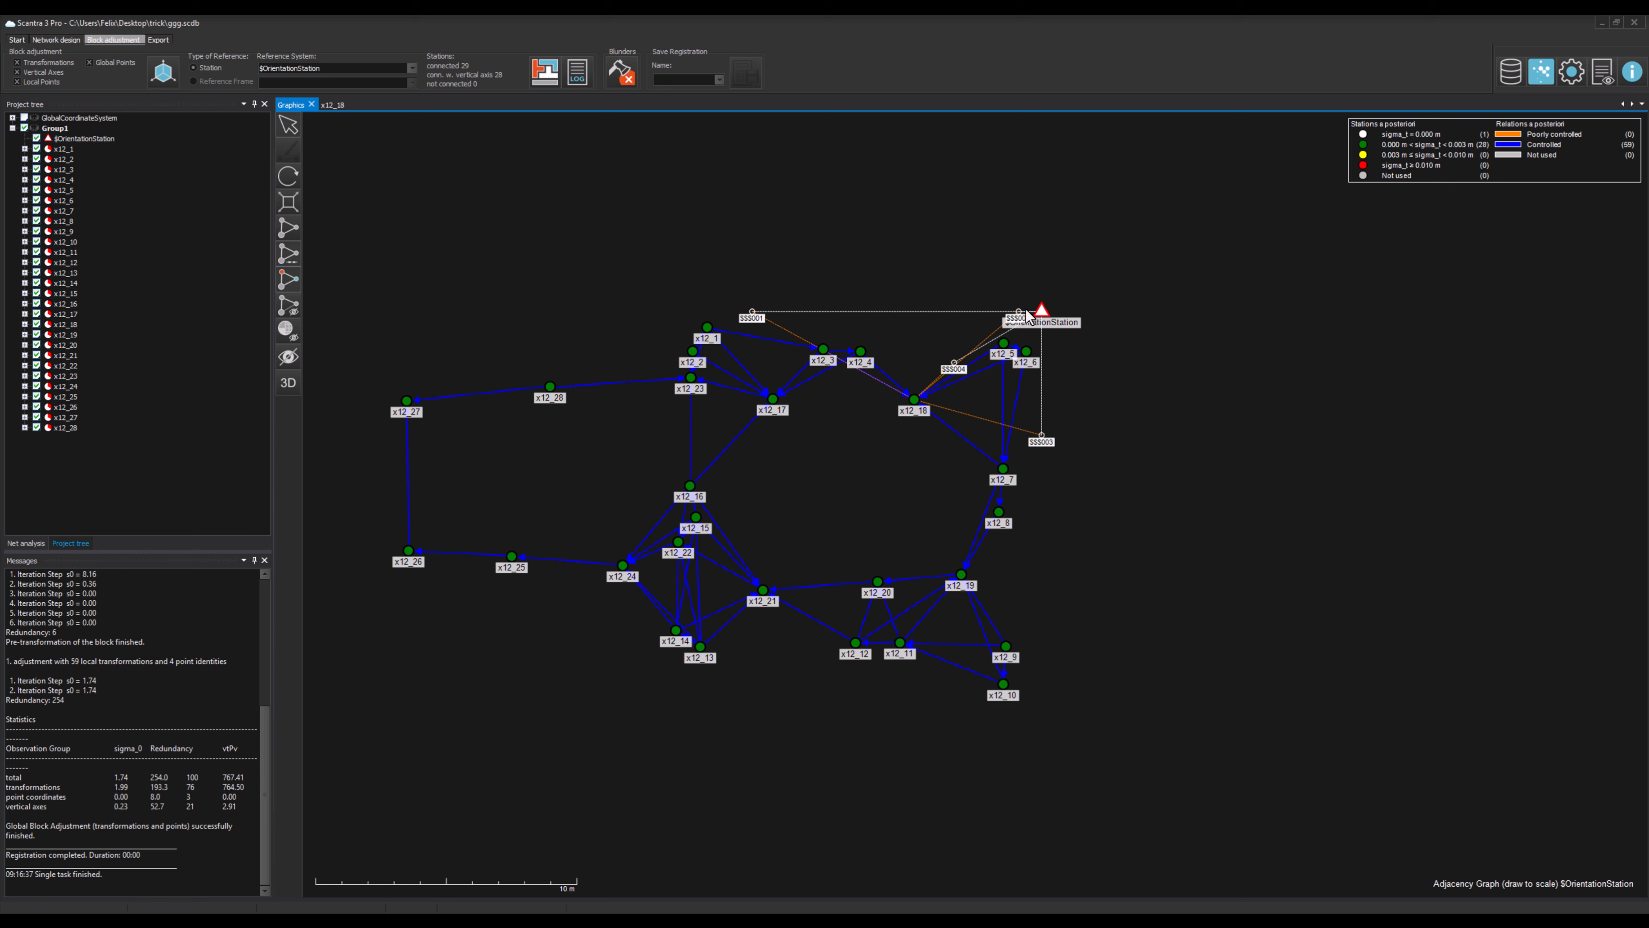
drag(338, 232, 1147, 747)
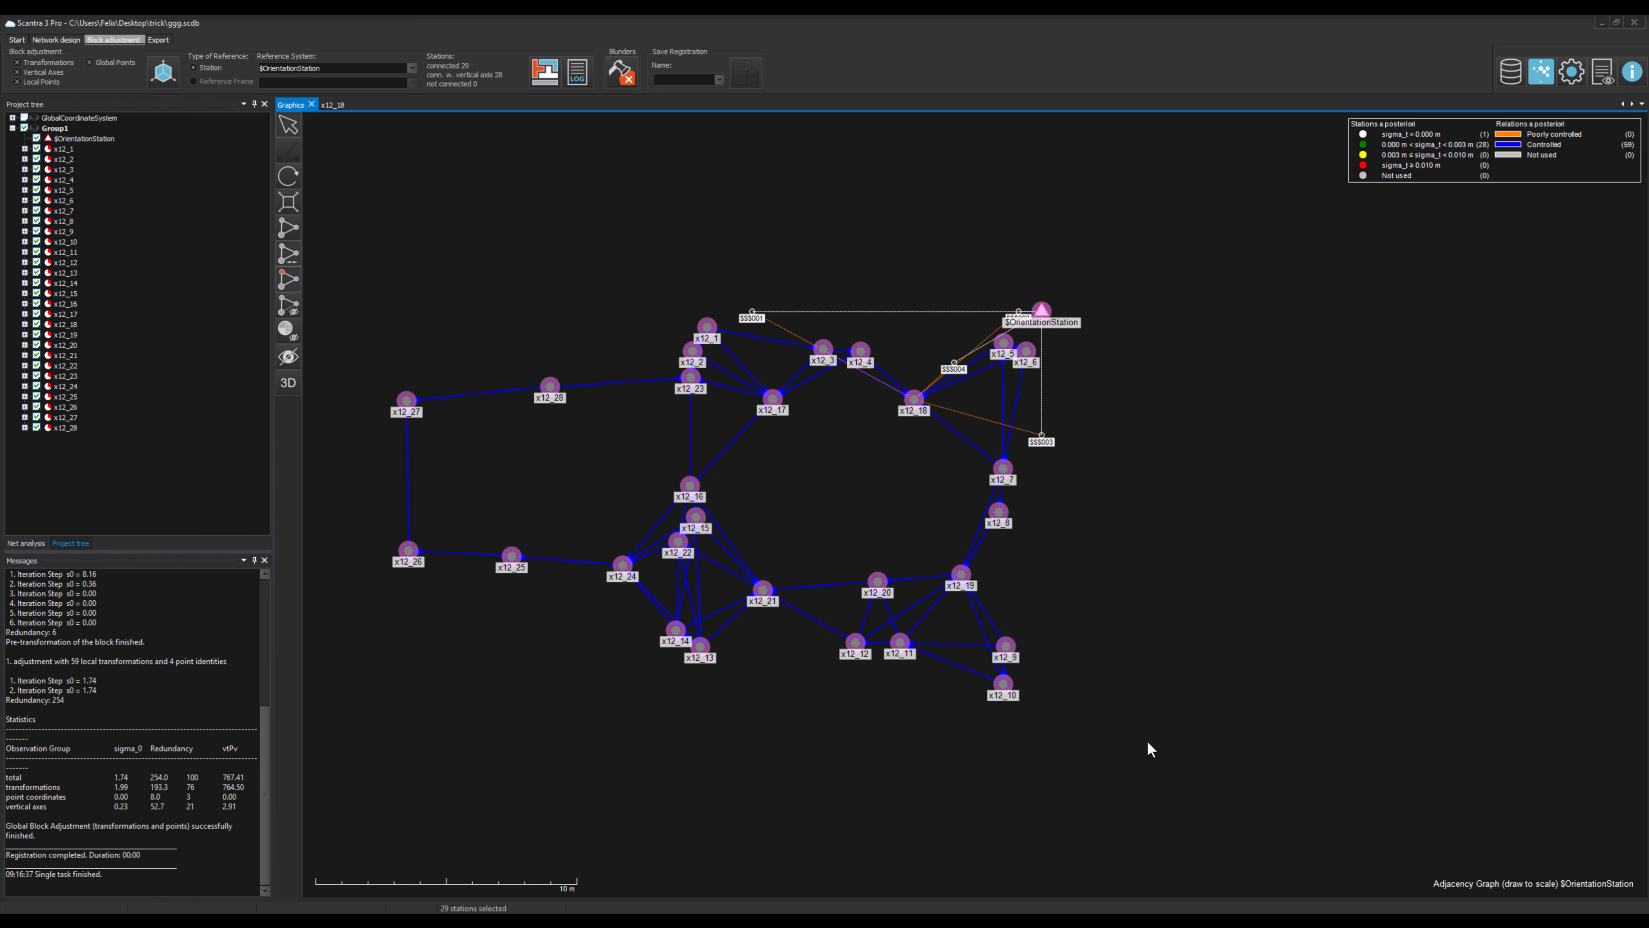
right_click(1008, 649)
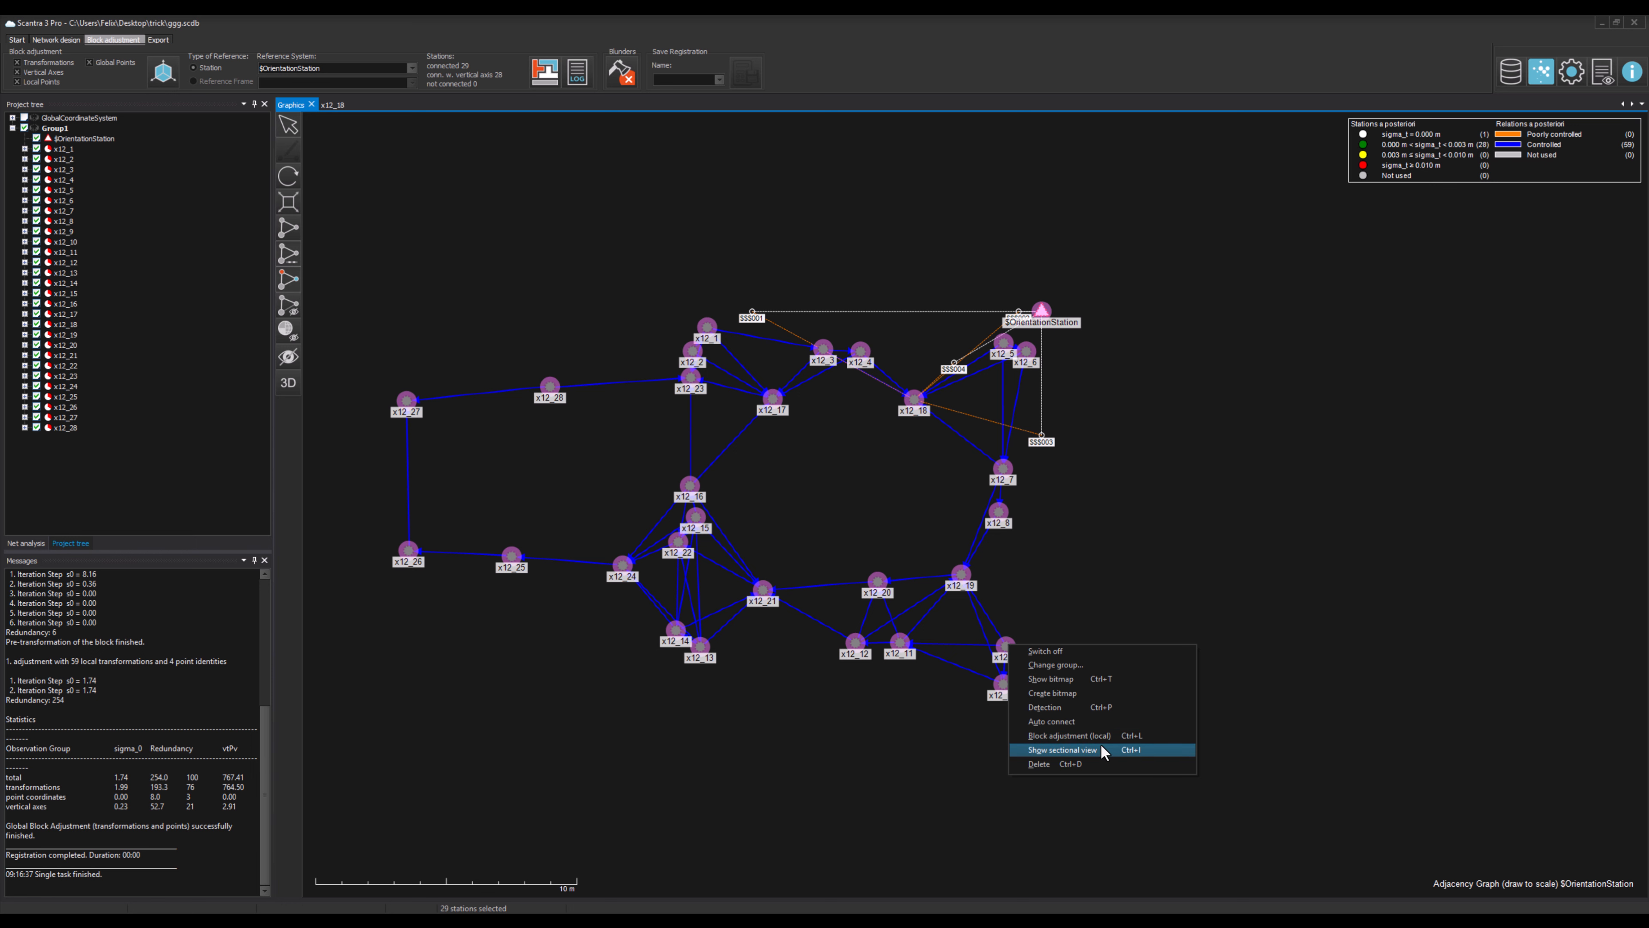
click(1117, 751)
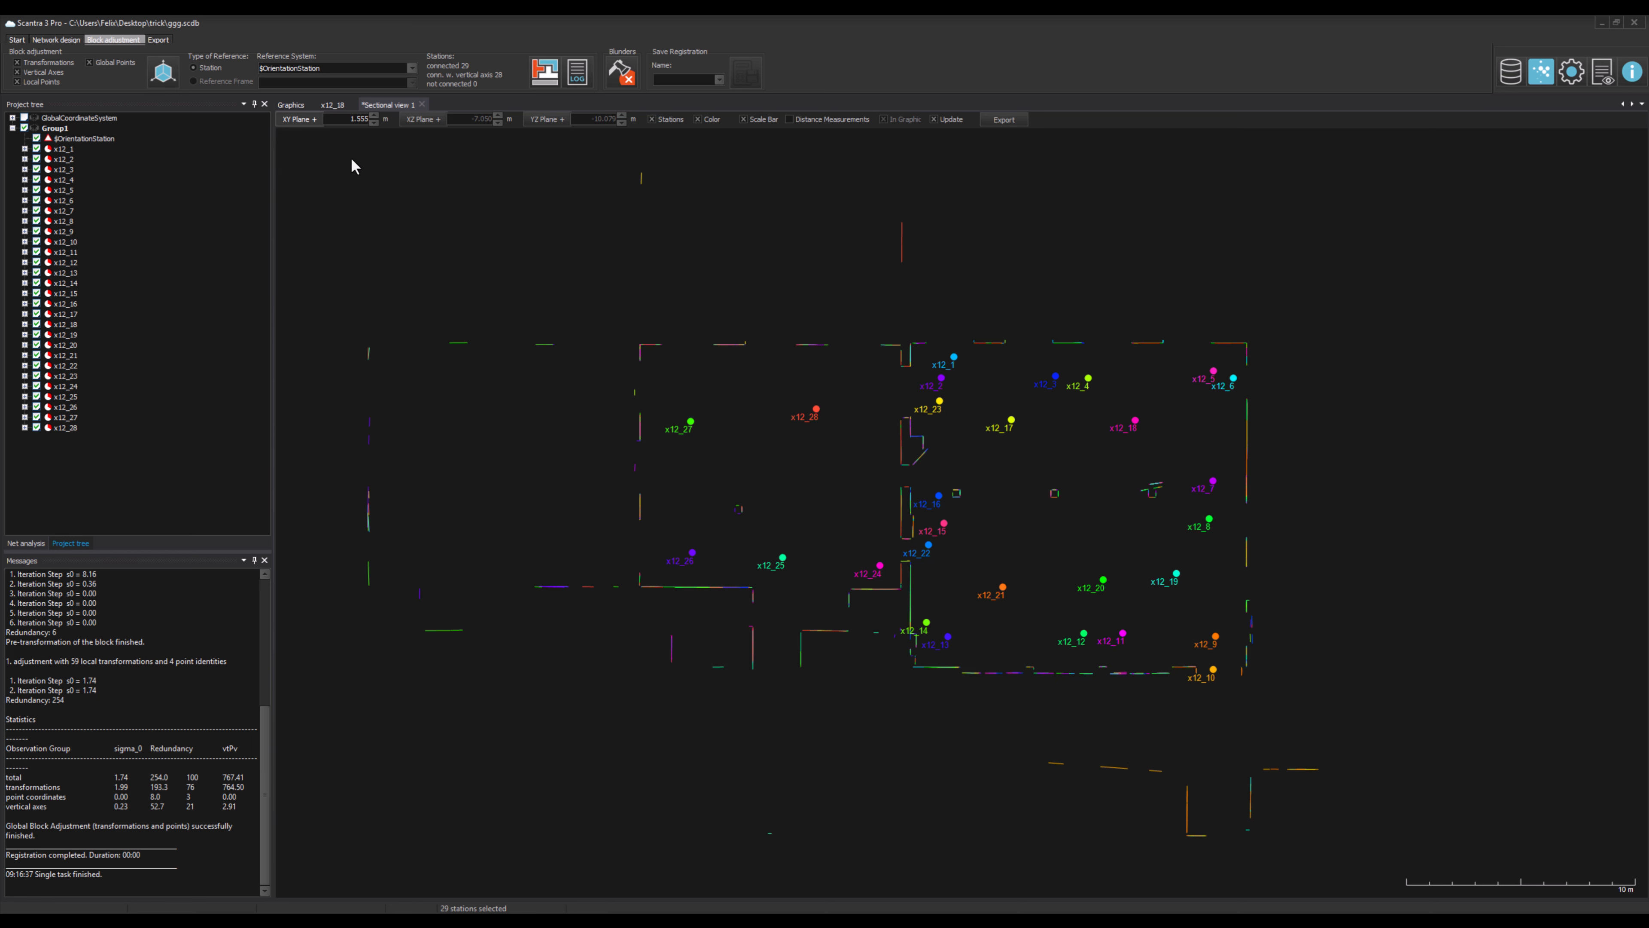
Examine the section overlaid on the adjacency graph, checking the building's alignment and origin at $OrientationStation.
click(291, 105)
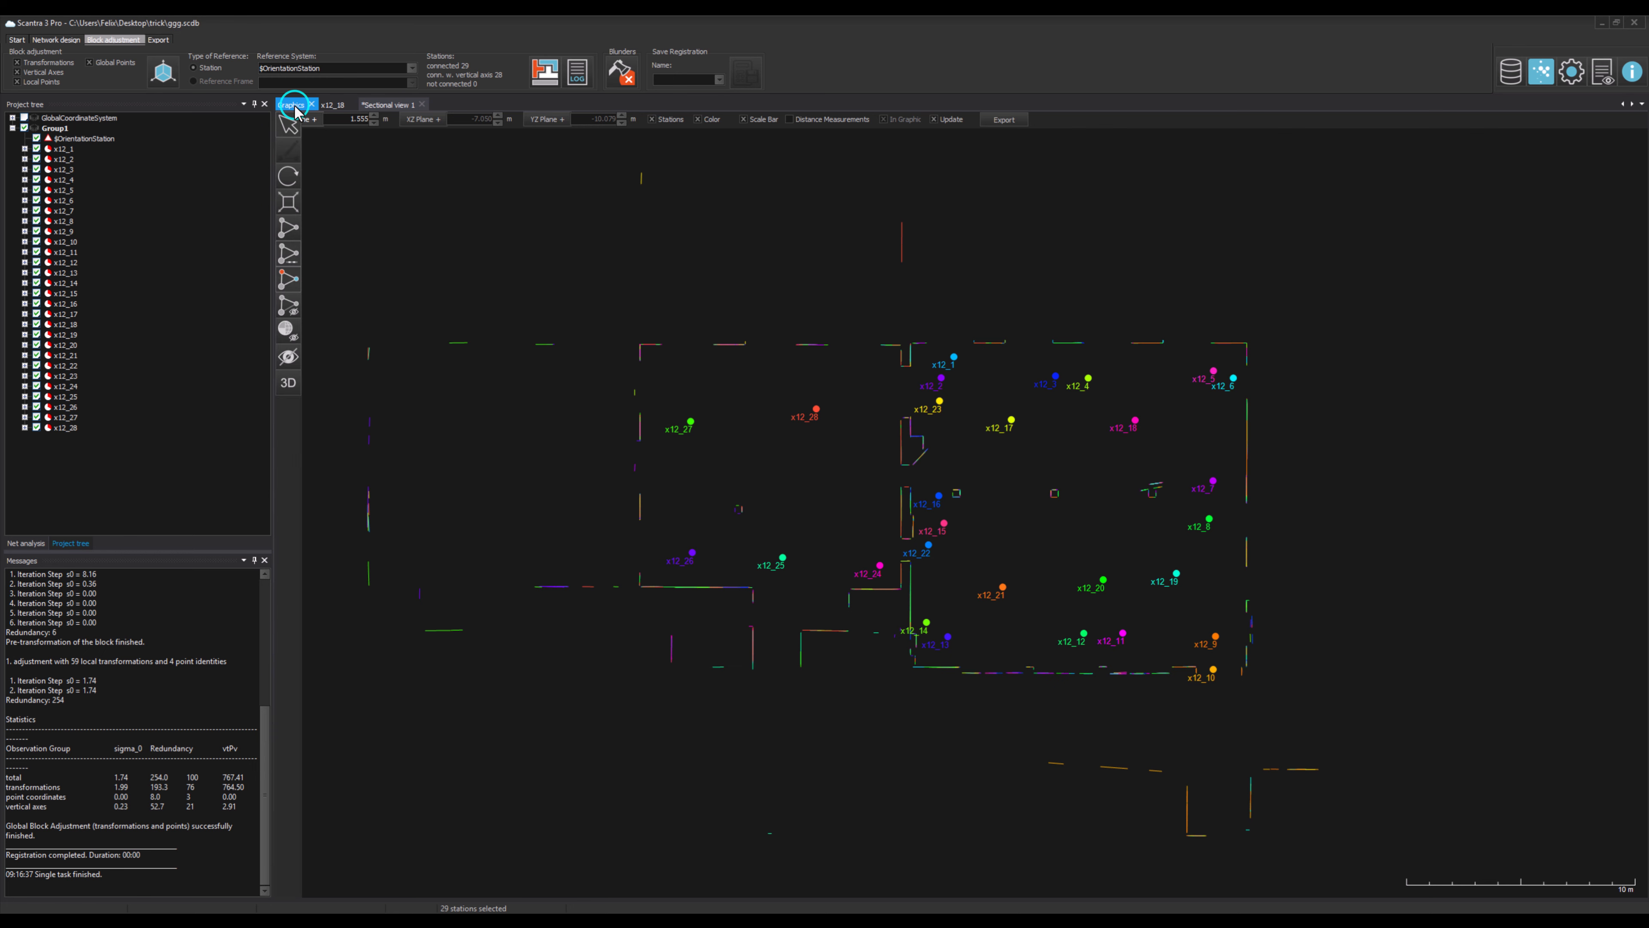
click(1246, 575)
middle_drag(1170, 554, 1250, 625)
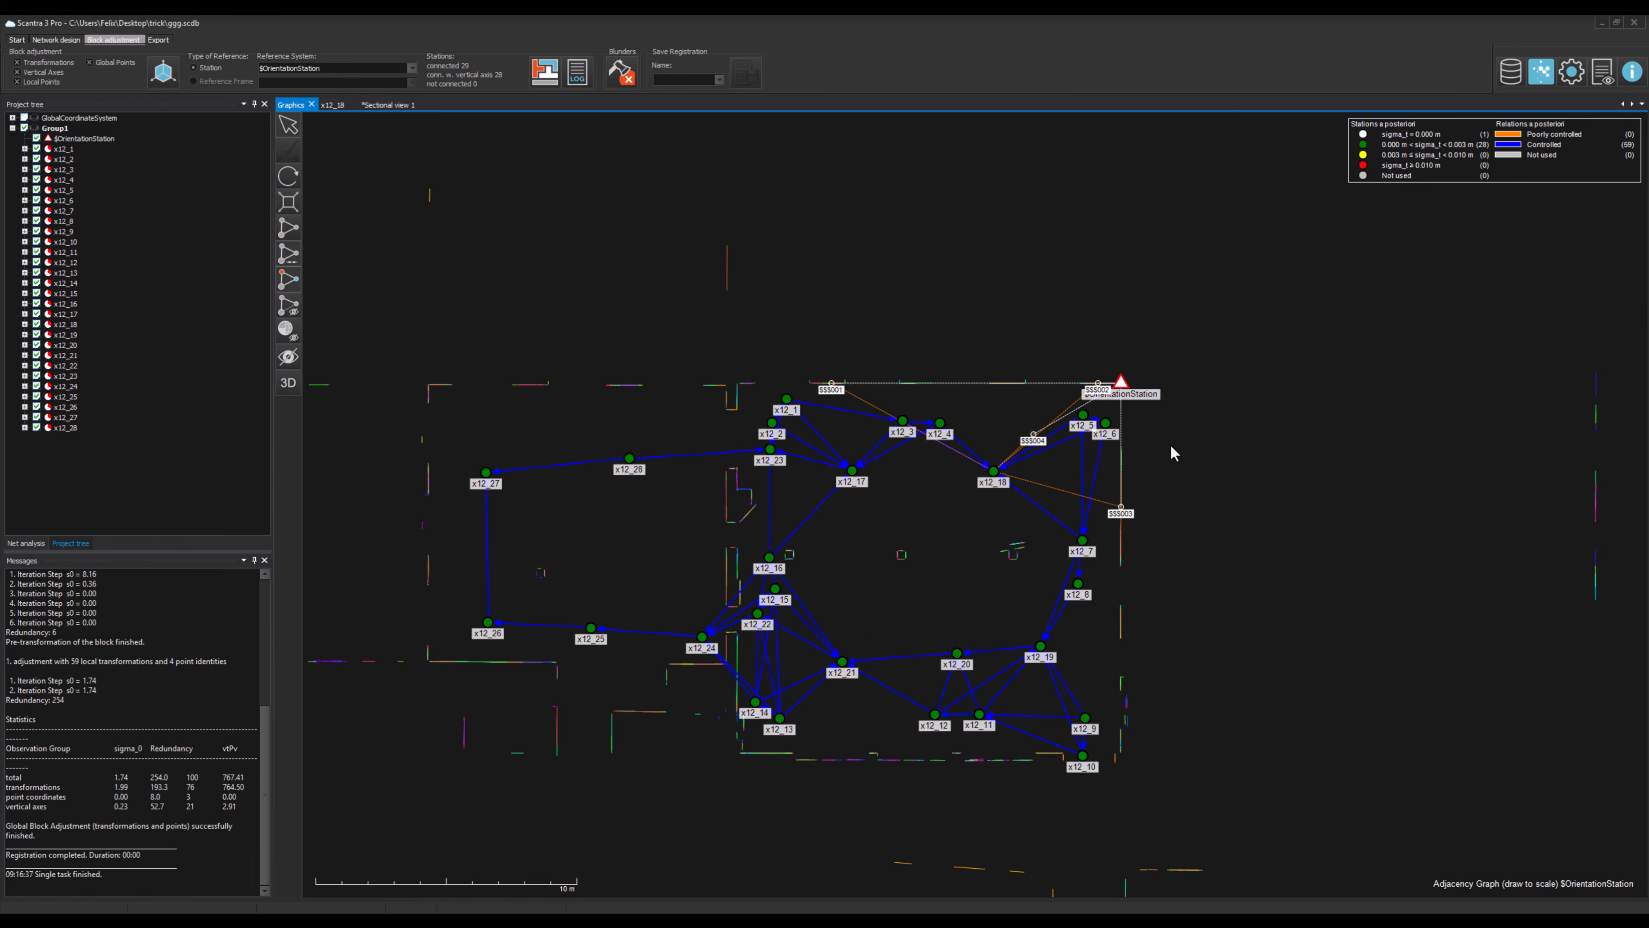
click(1123, 380)
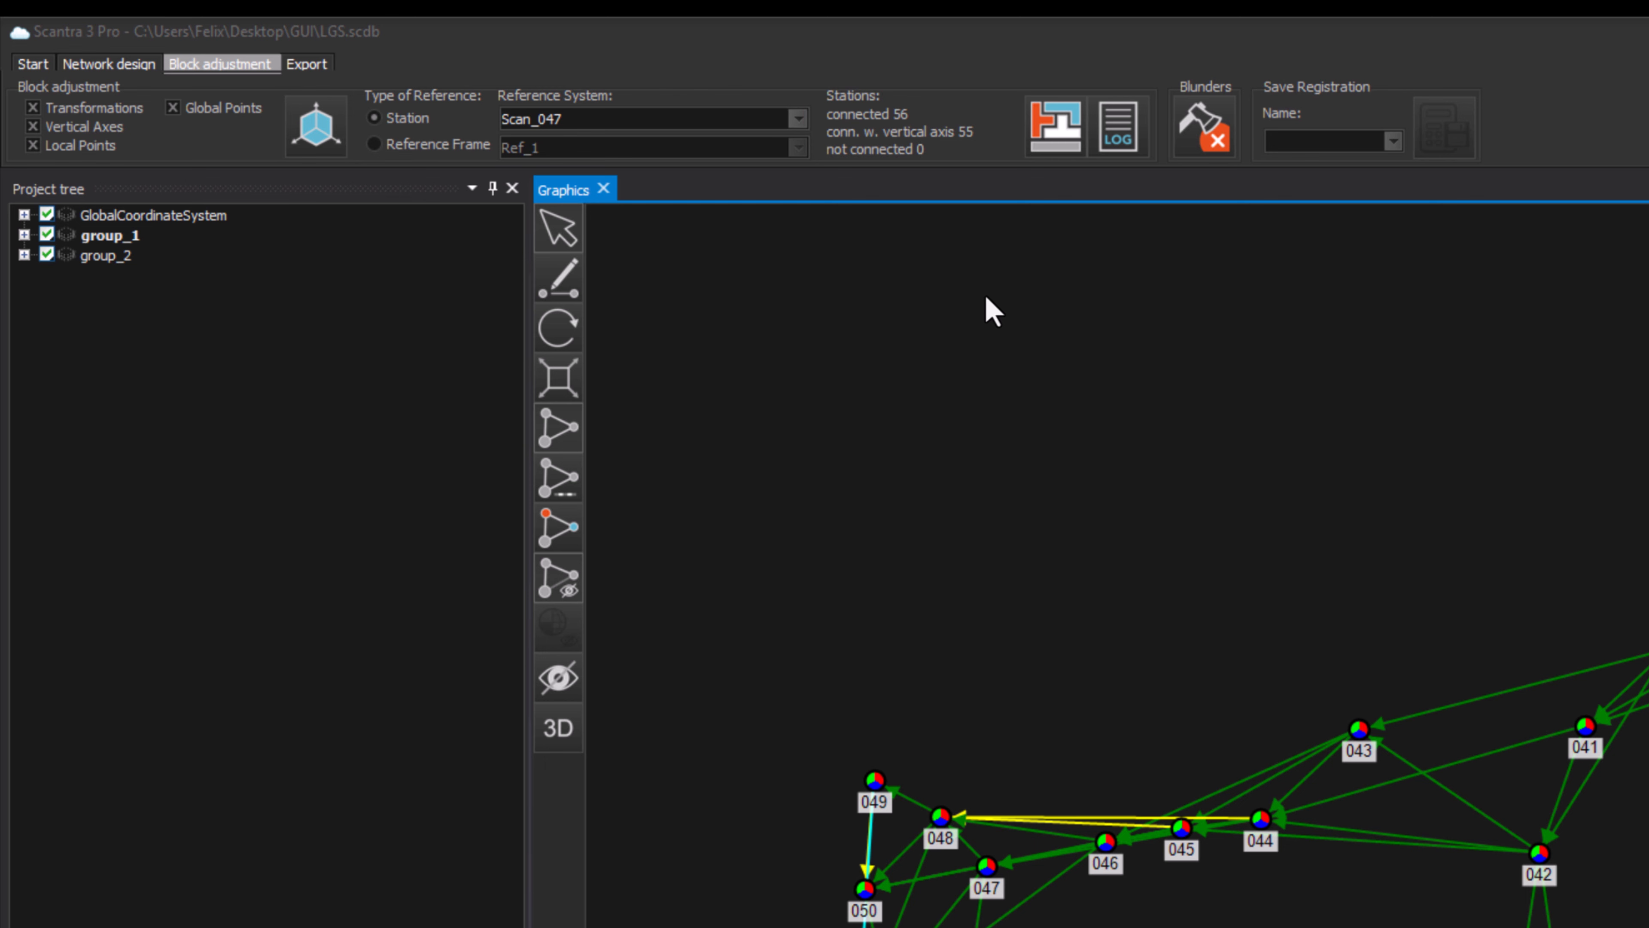
Set the reference system to GlobalCoordinateSystem and switch the type of reference to Reference Frame with Ref_1.
click(798, 122)
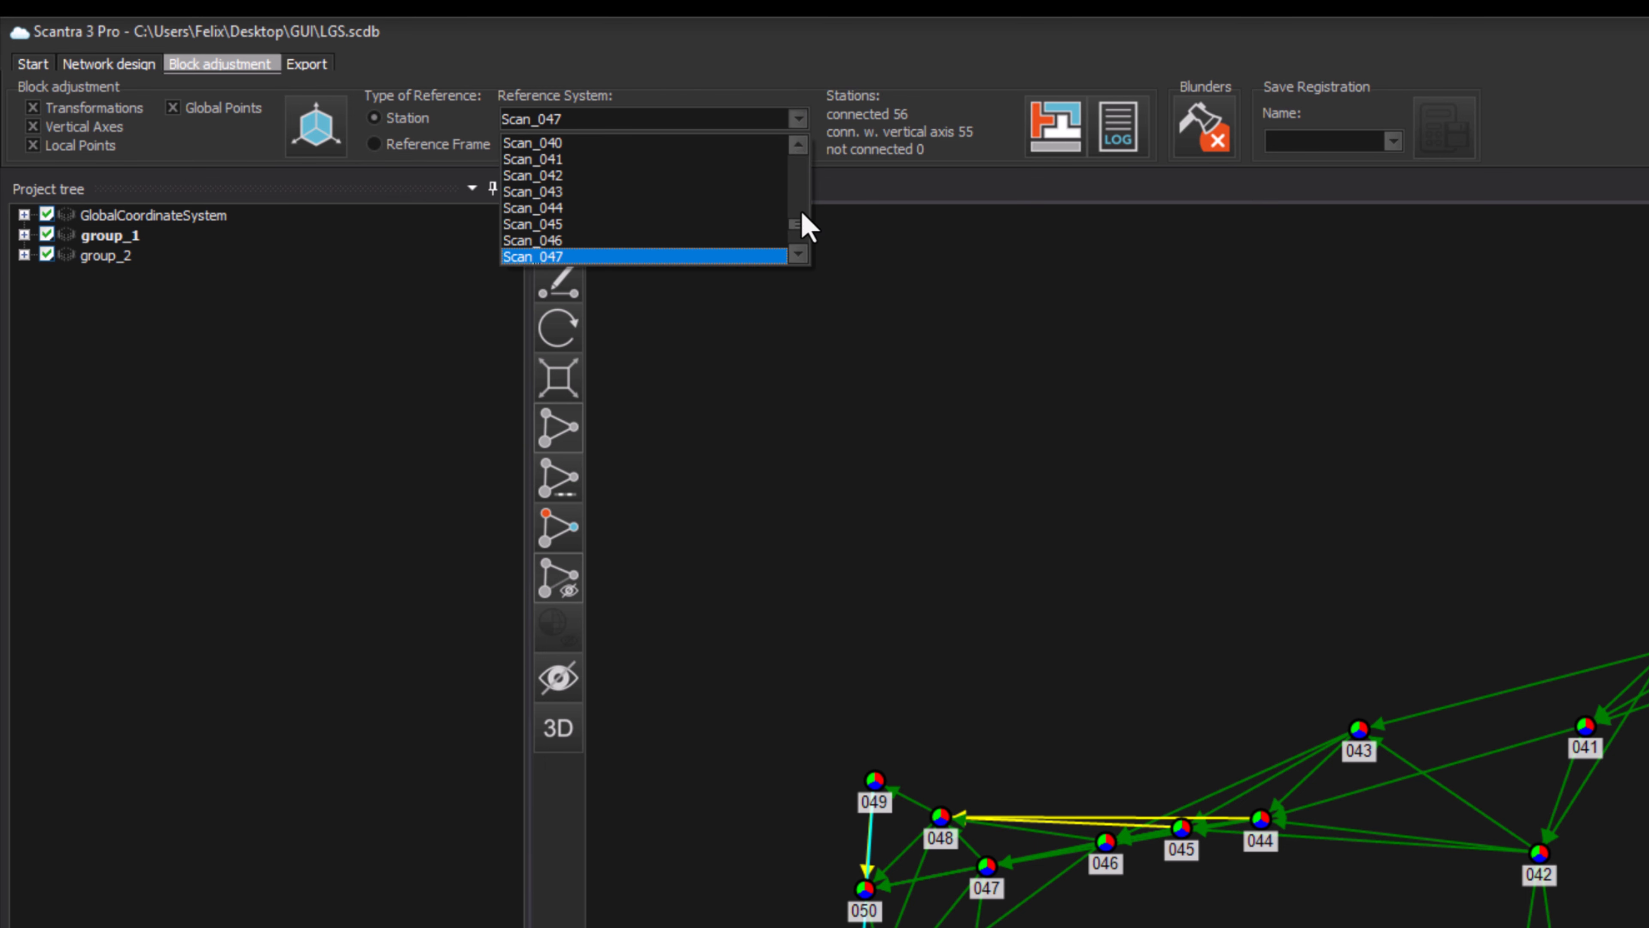
drag(803, 237, 806, 155)
click(743, 146)
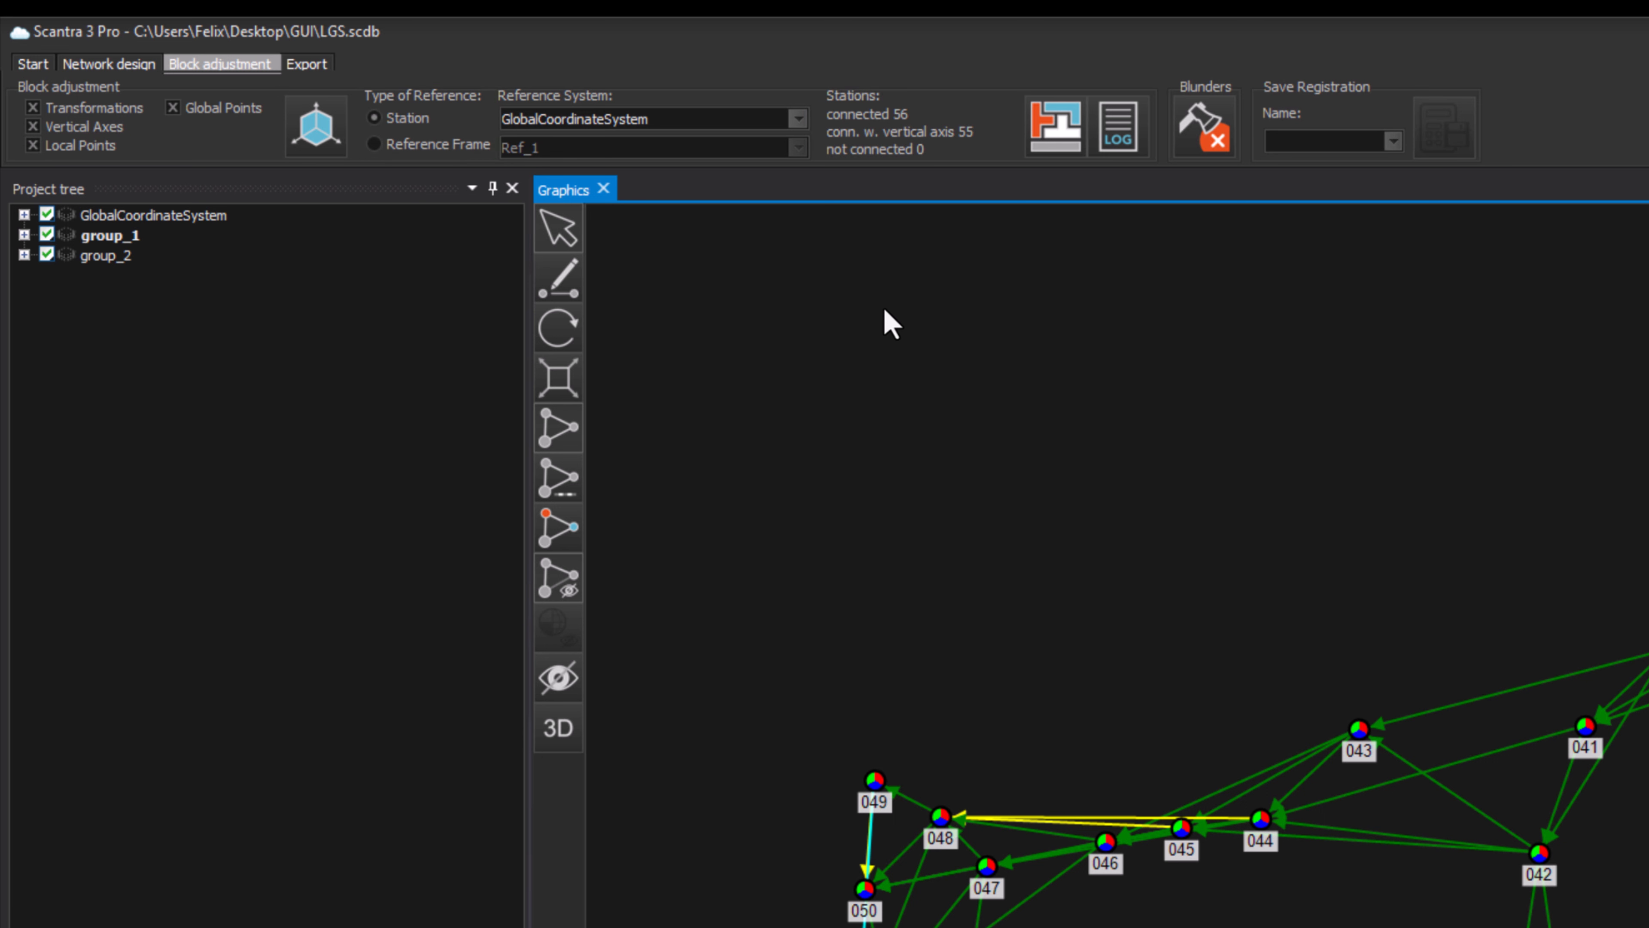
click(469, 146)
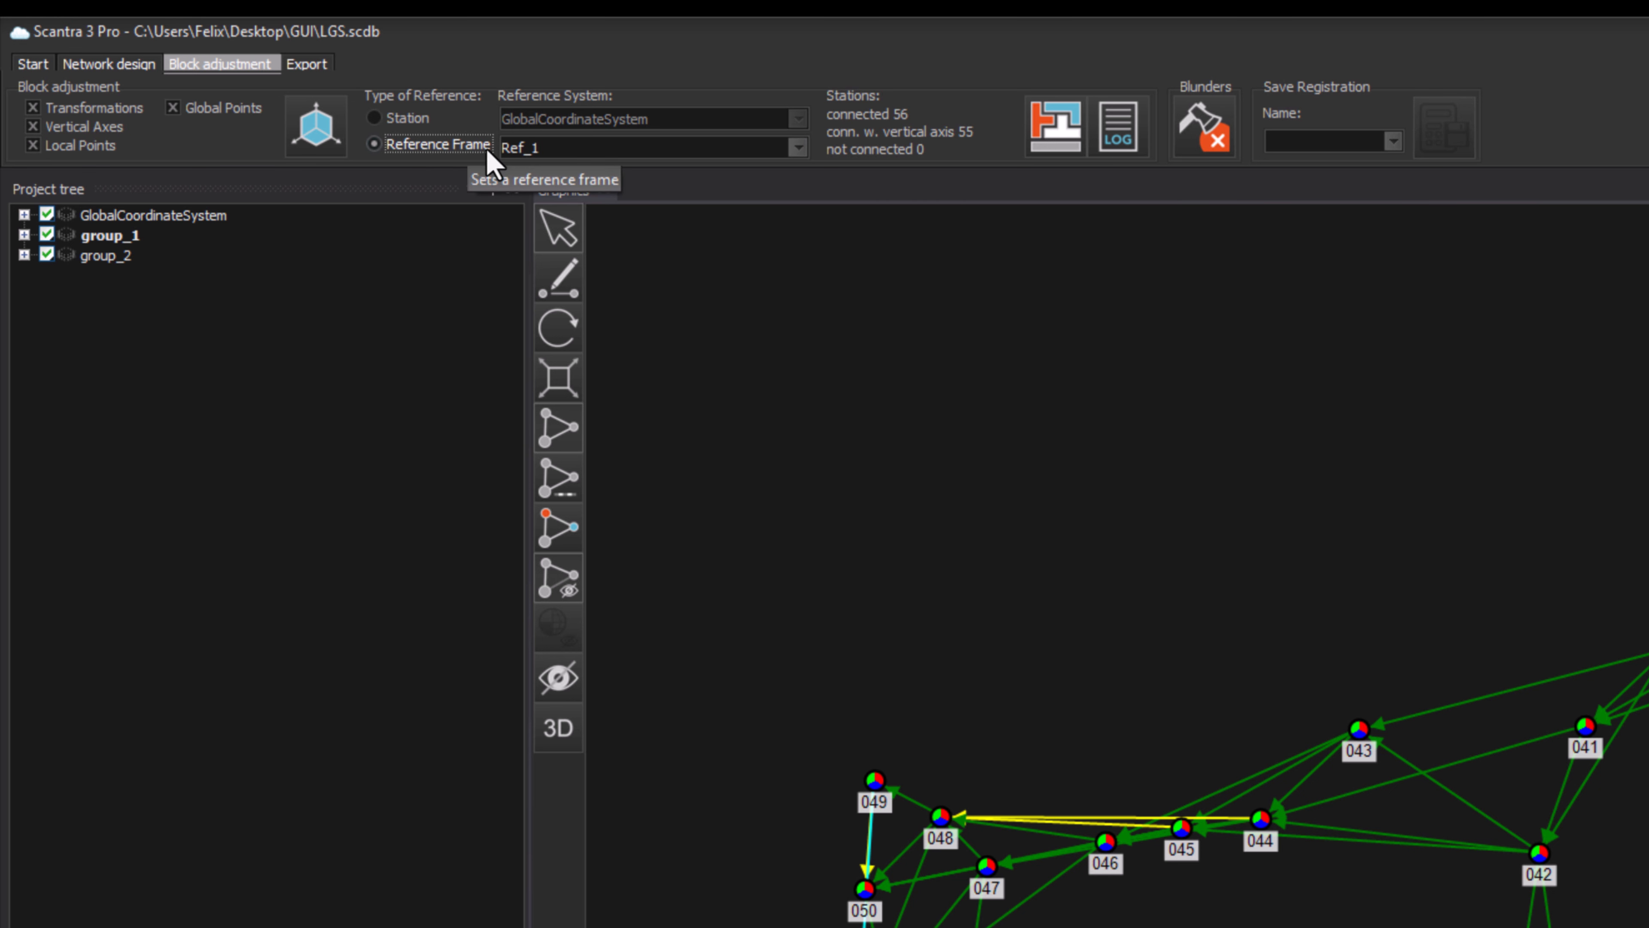
click(894, 280)
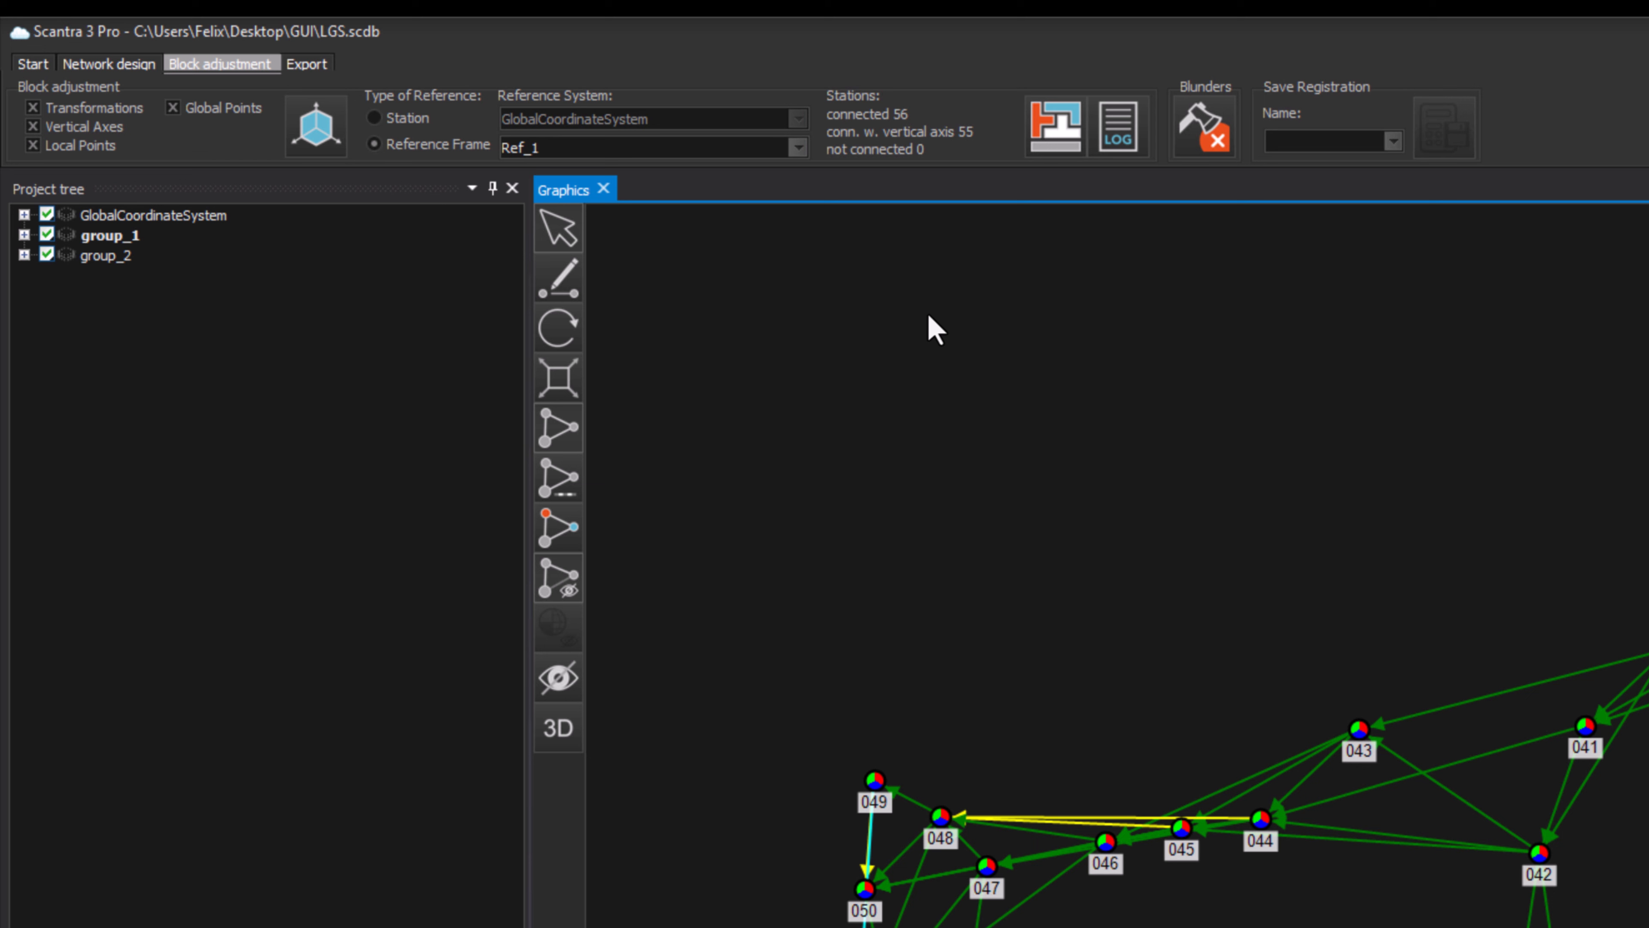
Set the type of reference to Station with Scan_047 as the reference system.
click(409, 118)
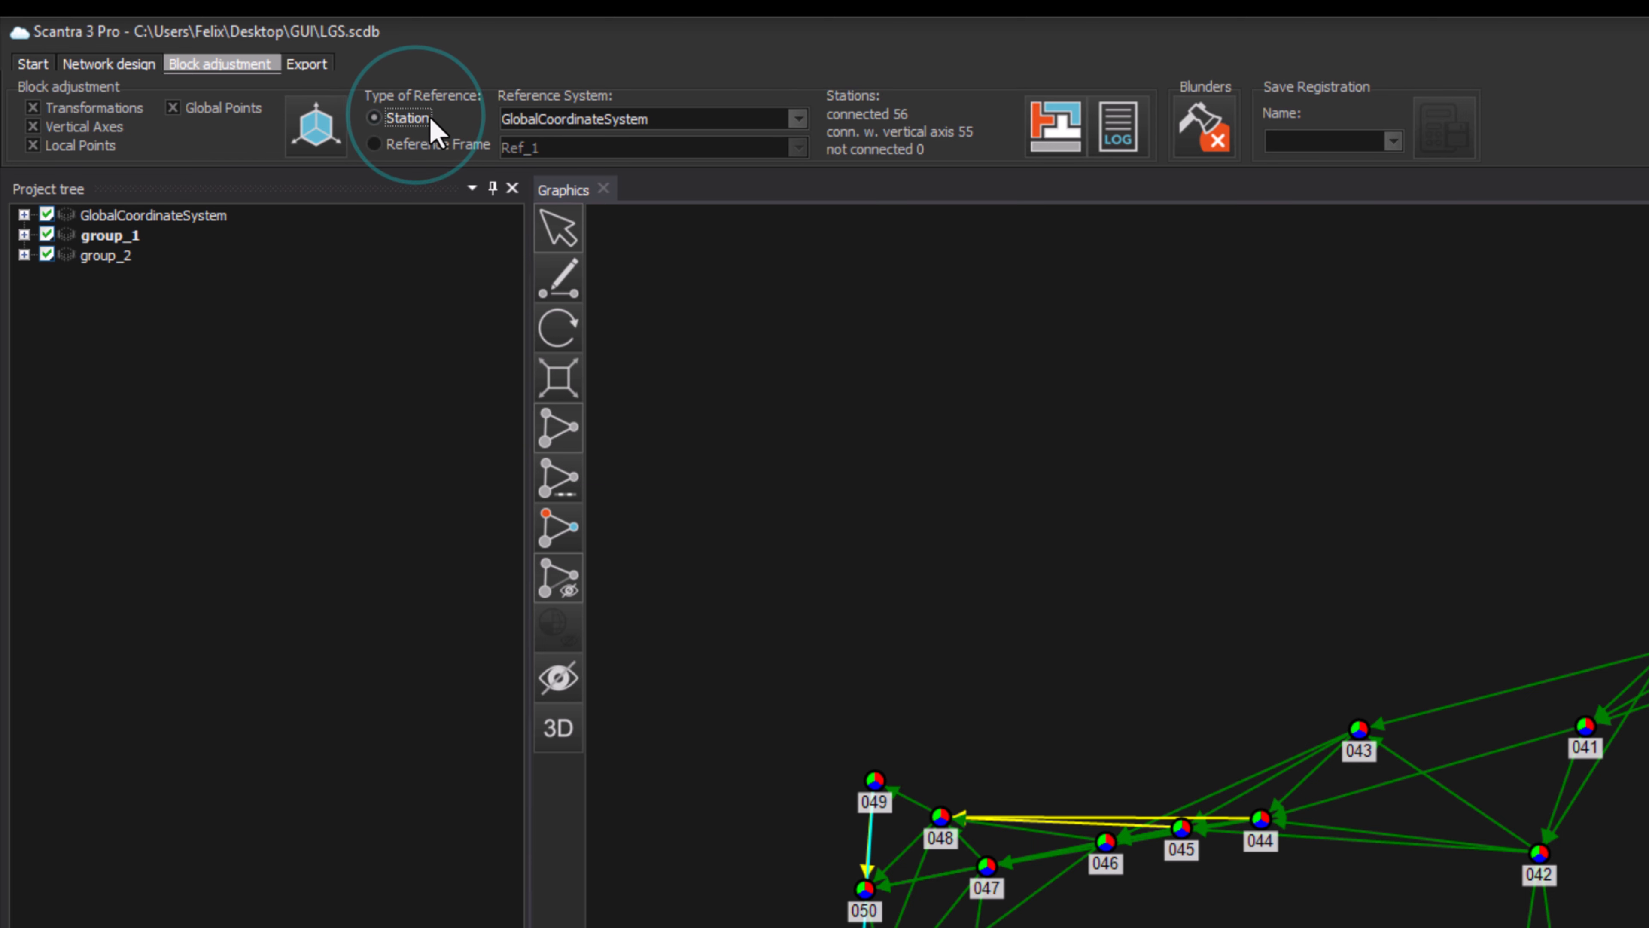
click(793, 121)
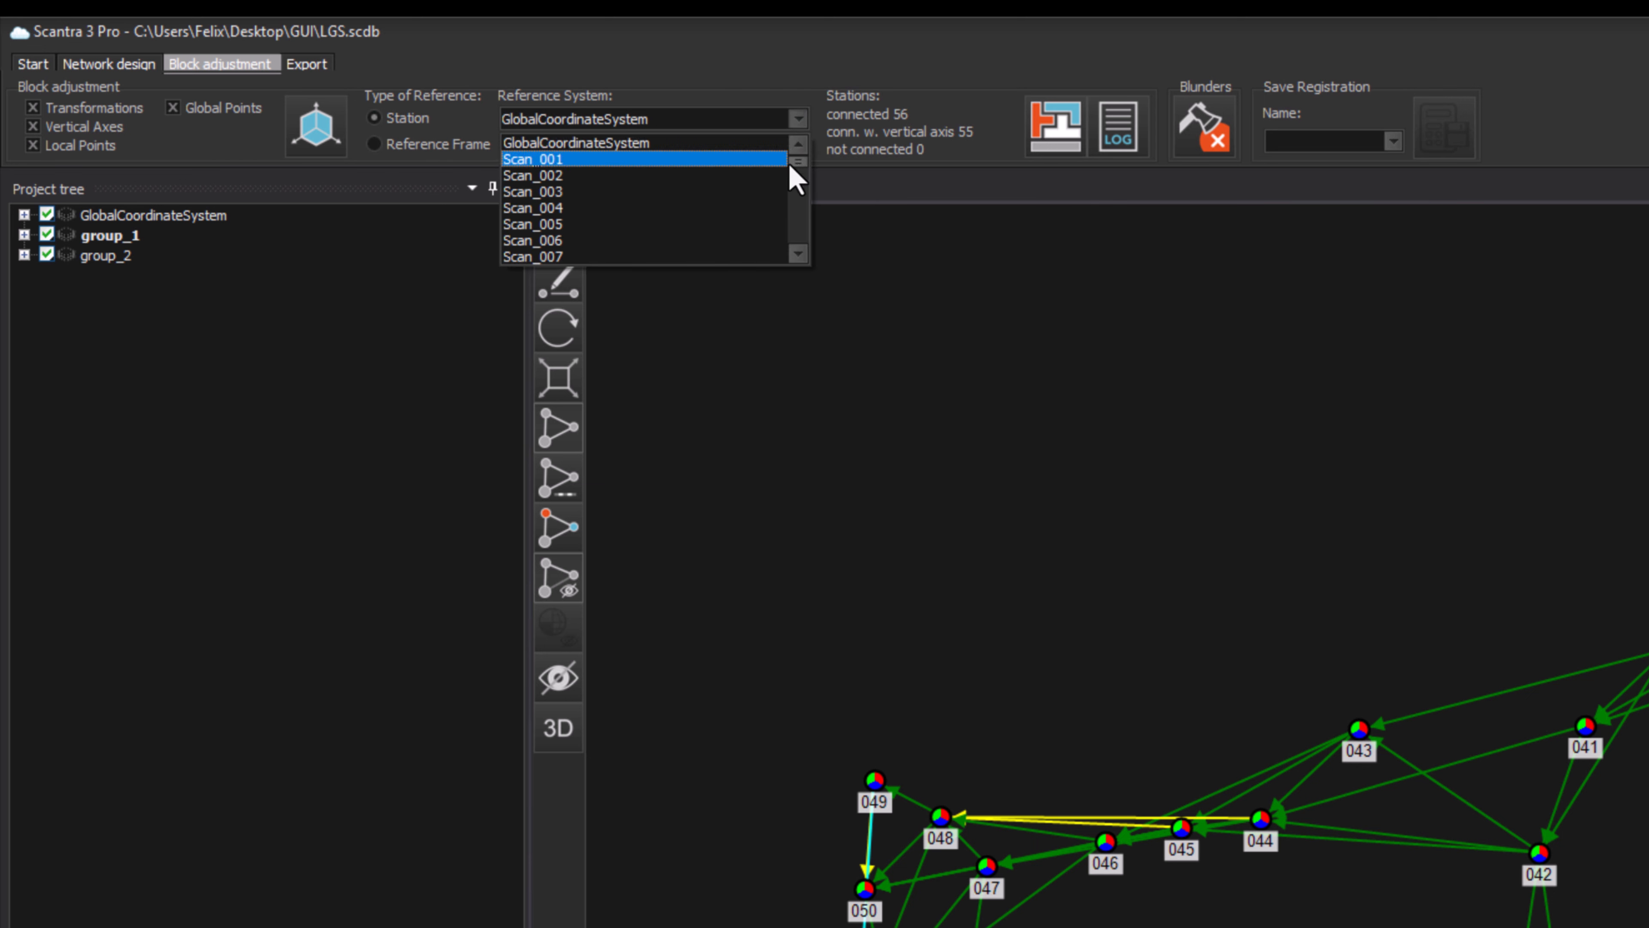
drag(796, 163, 795, 233)
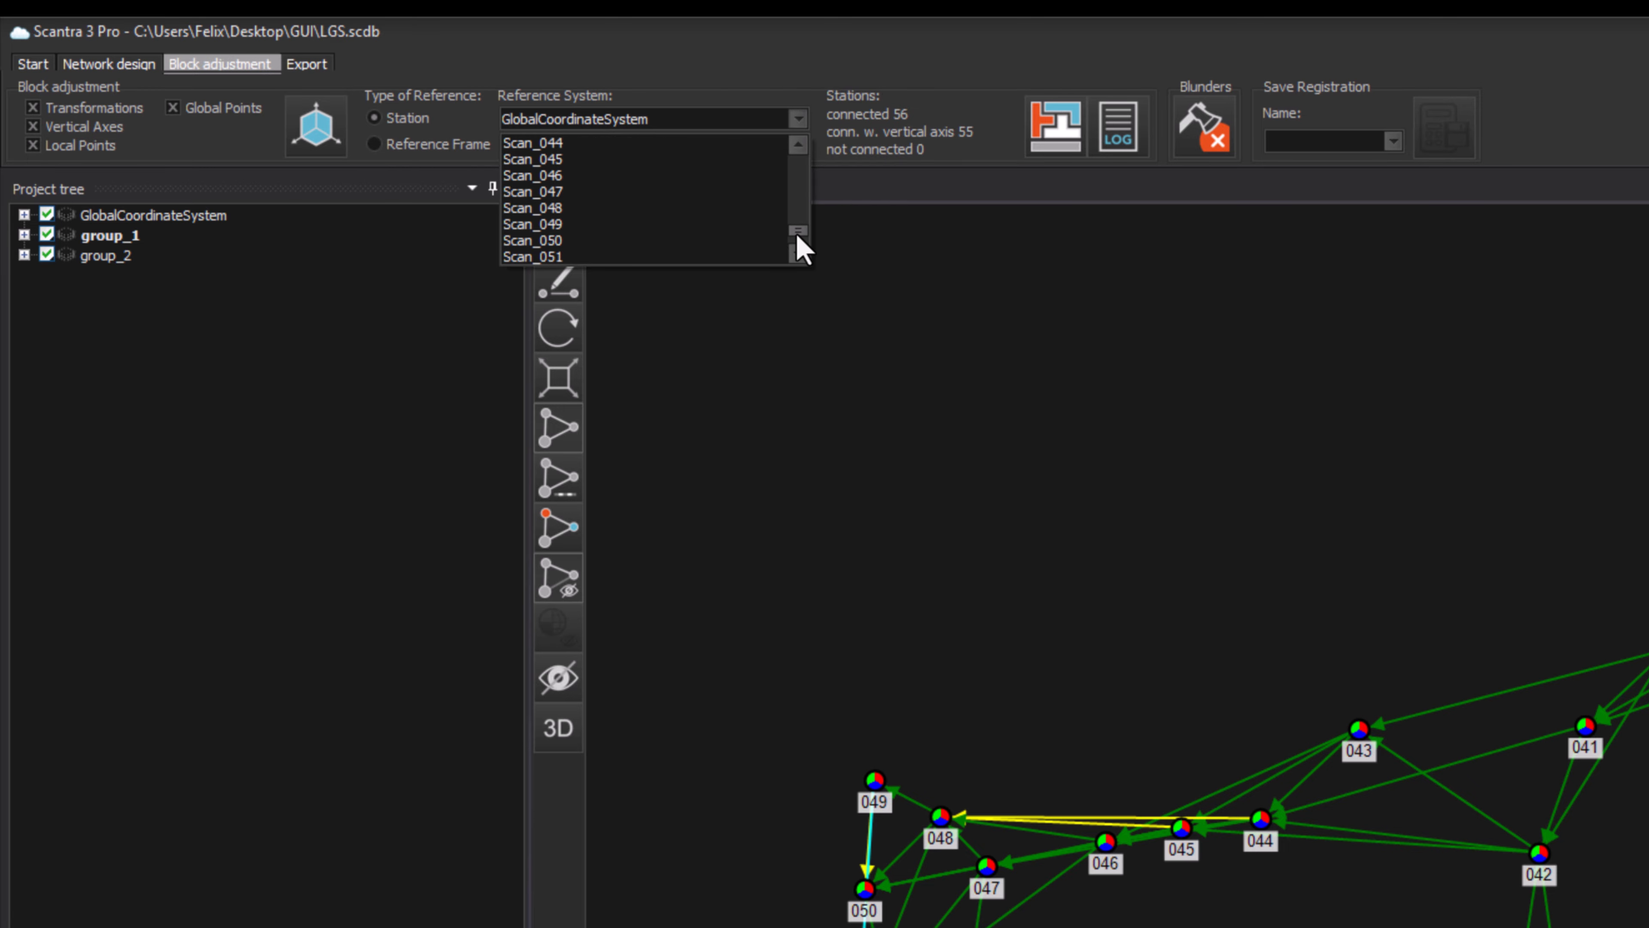
click(724, 193)
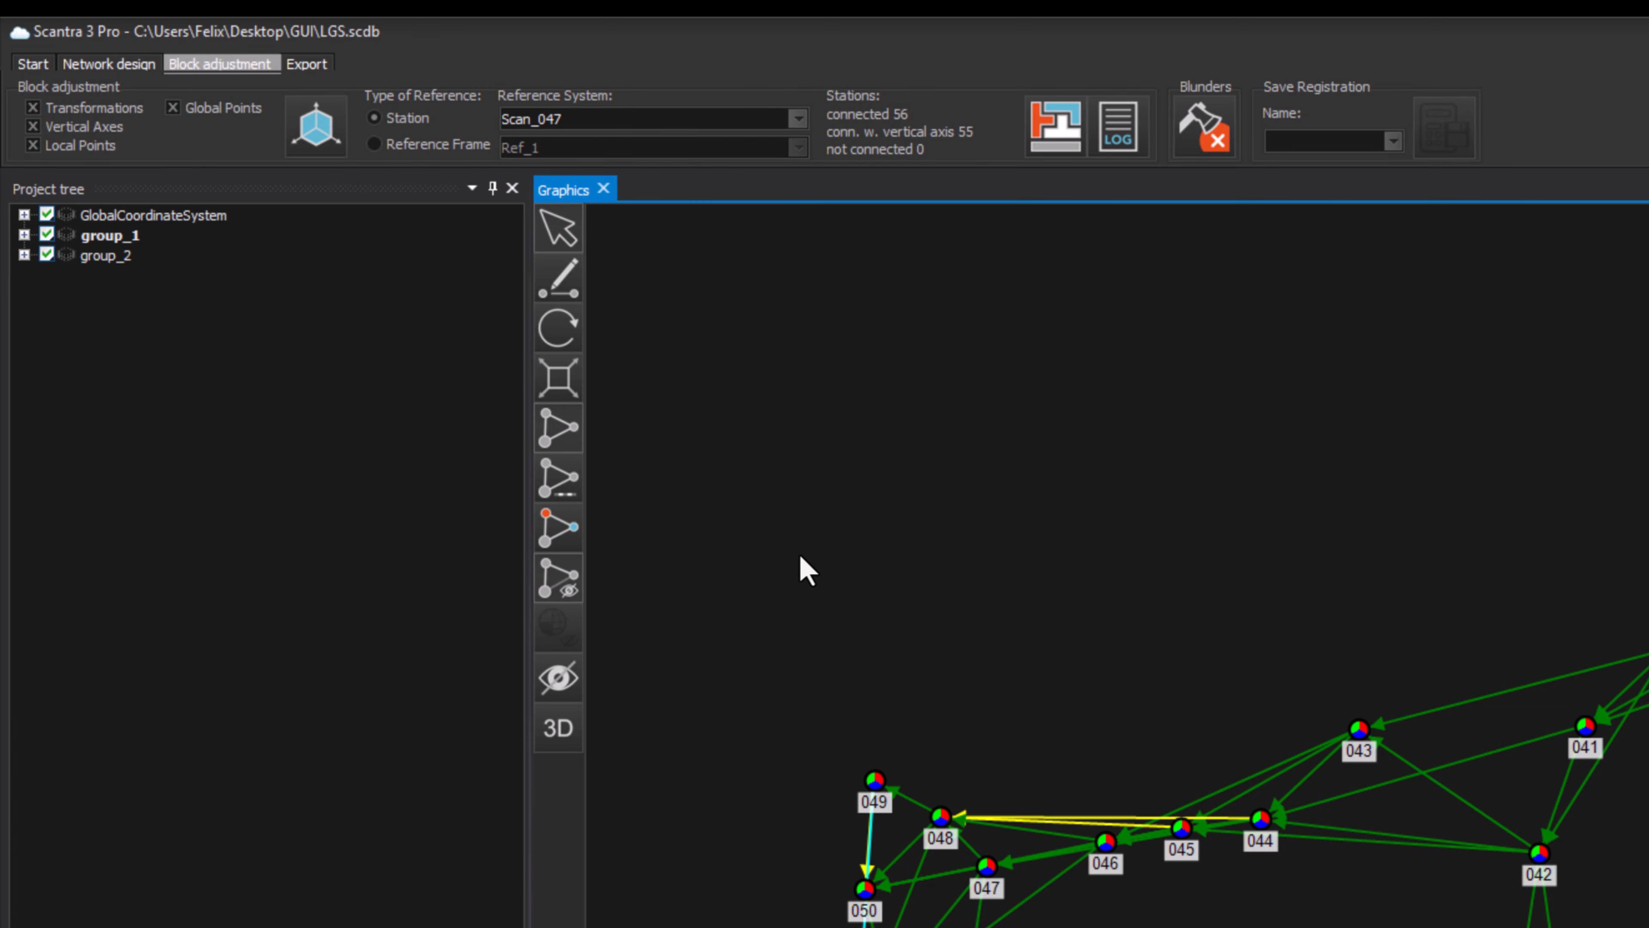
Run the block adjustment on only stations 001 to 010 and 041 to 055.
drag(799, 555, 1570, 927)
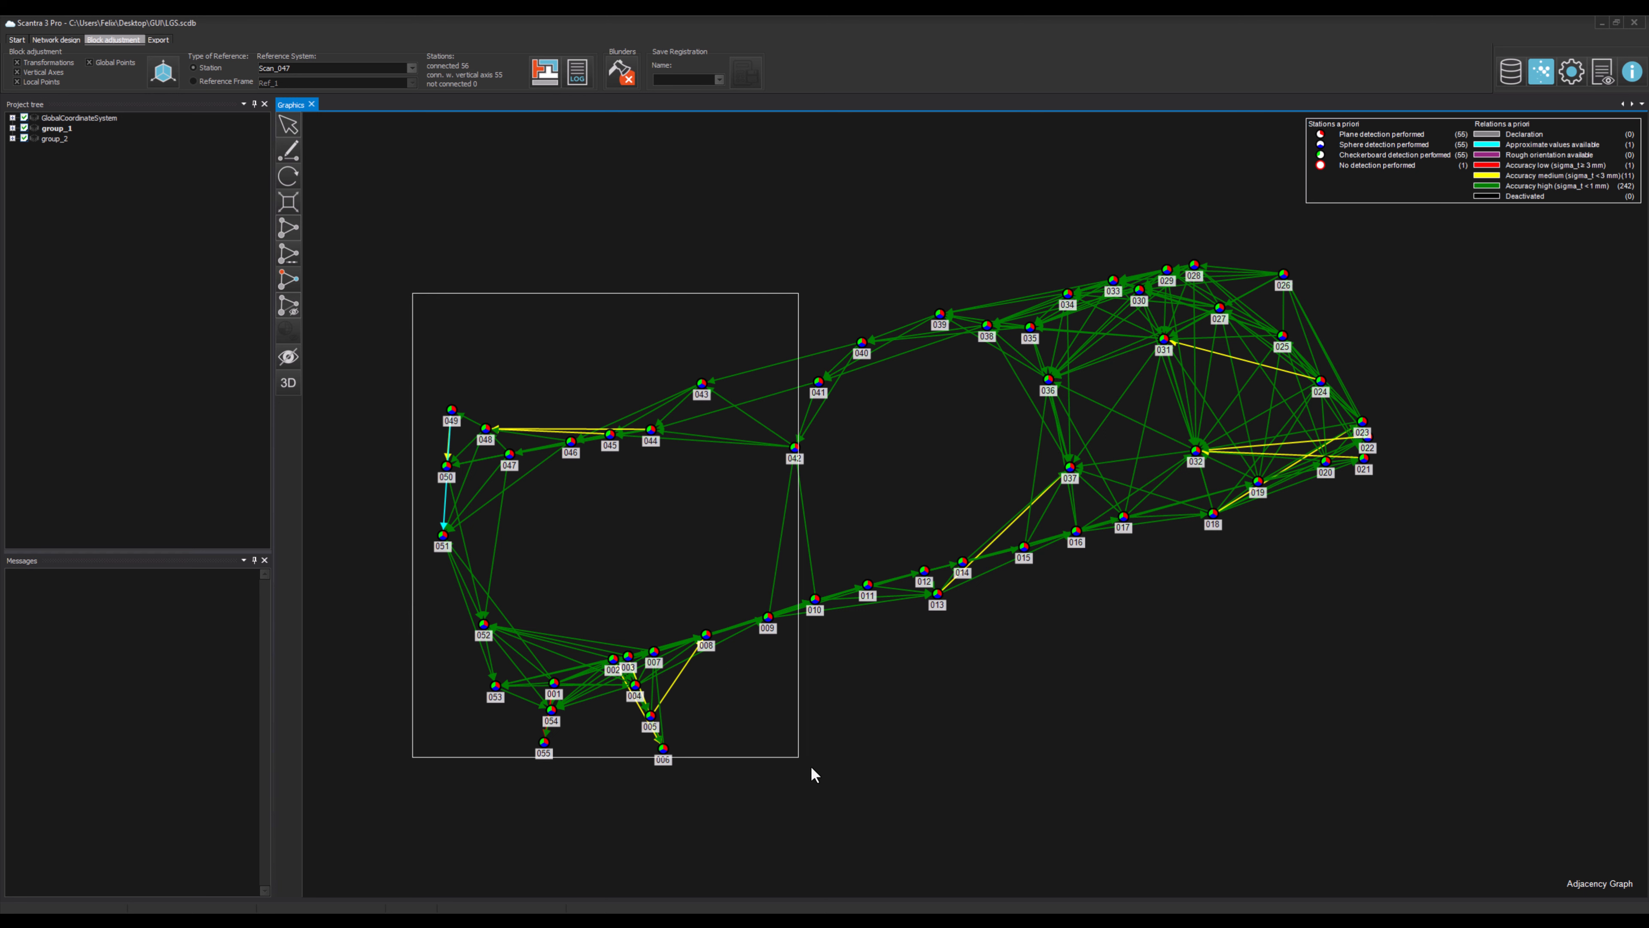
drag(815, 774, 839, 769)
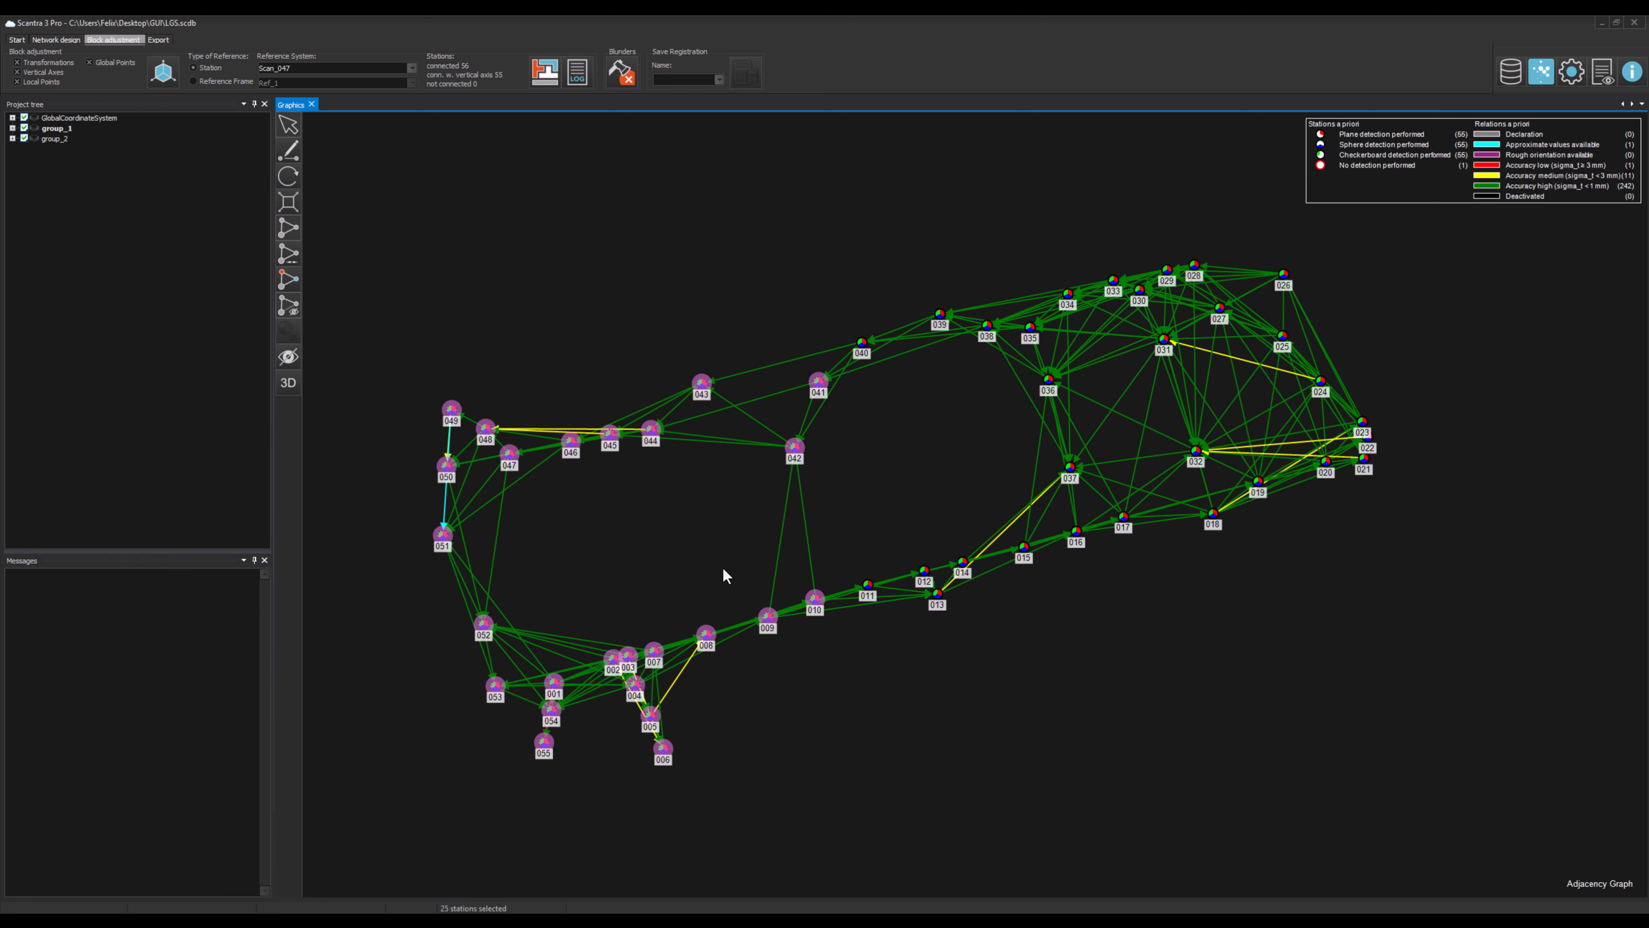
click(546, 84)
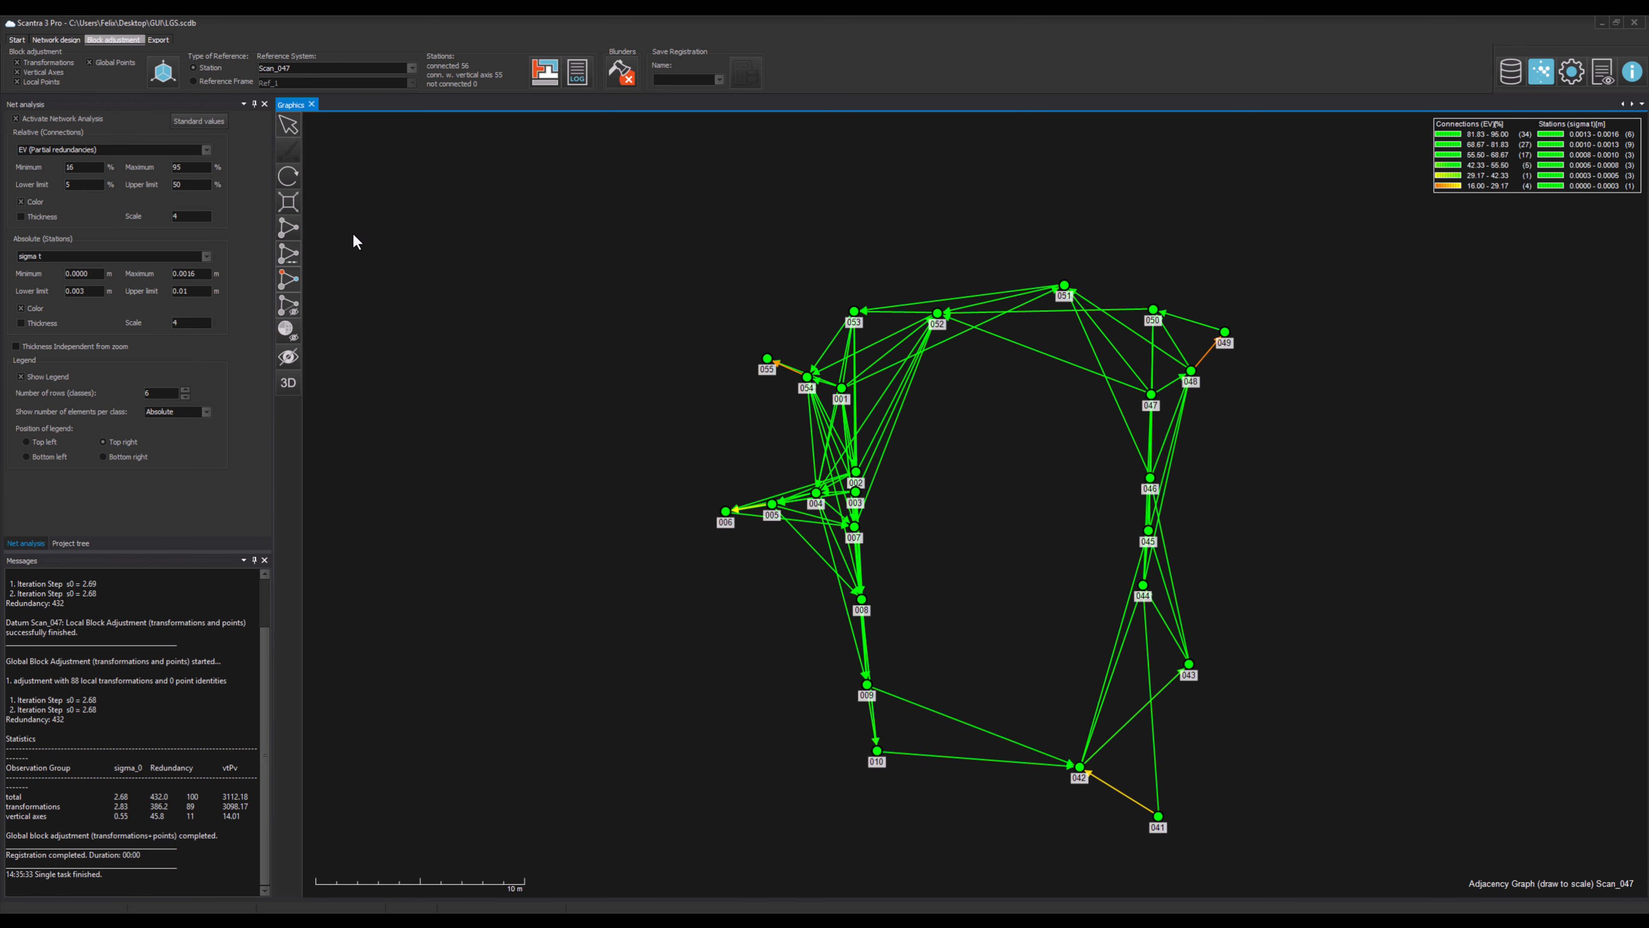
Show the a priori adjacency graph of the whole network and start the block adjustment with no stations selected.
click(289, 228)
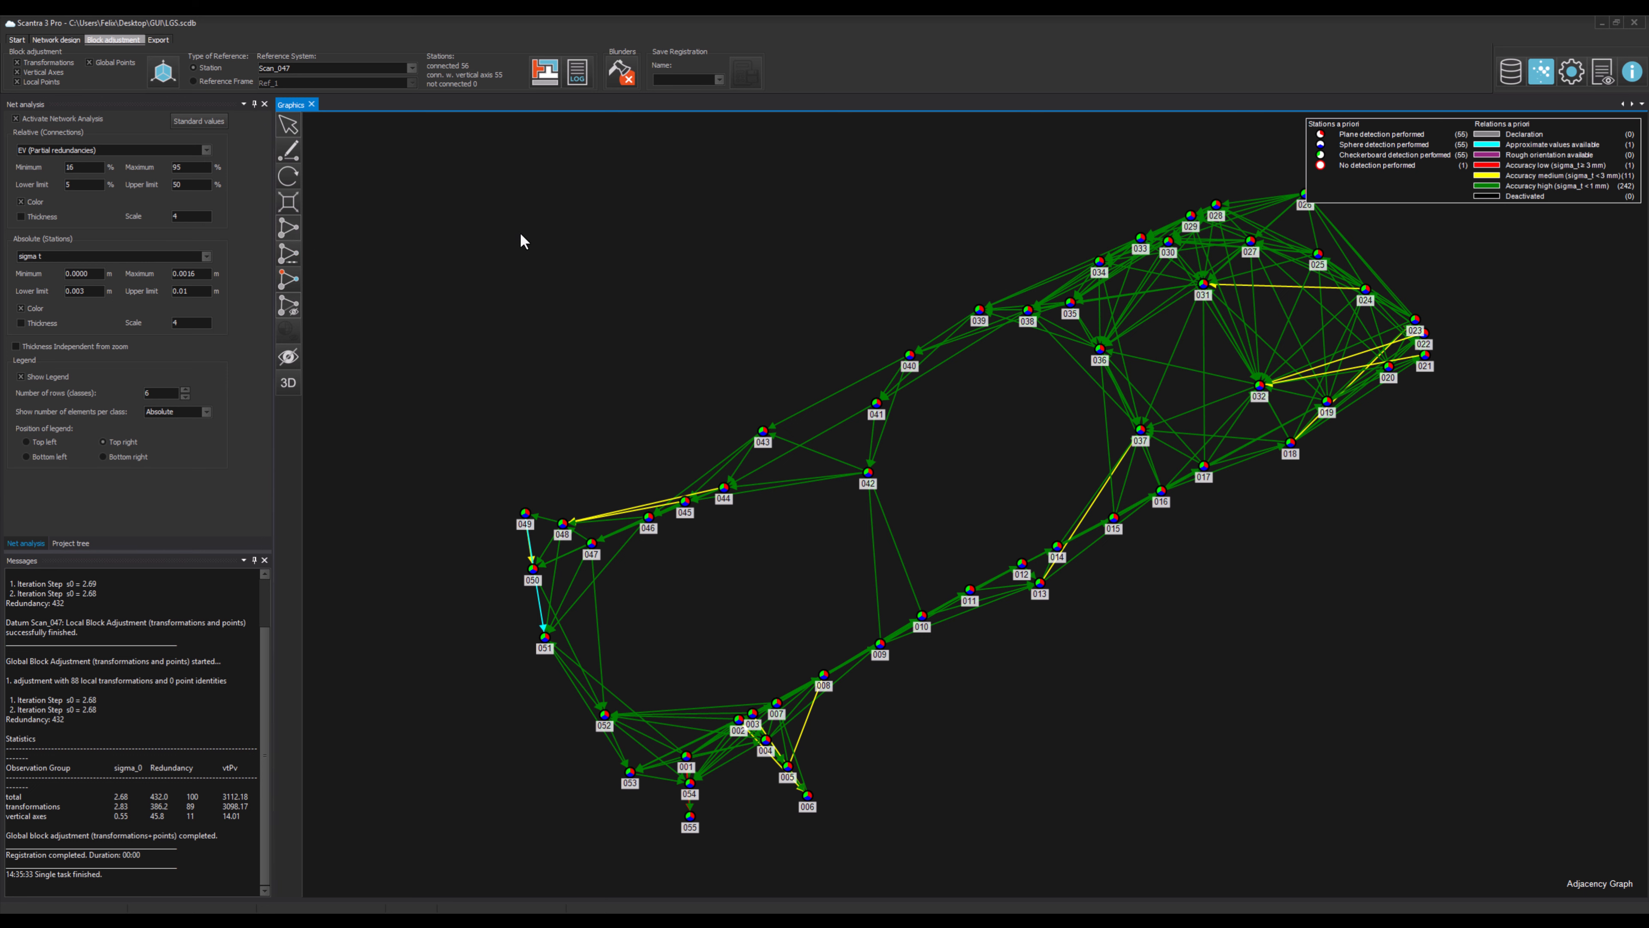
click(545, 71)
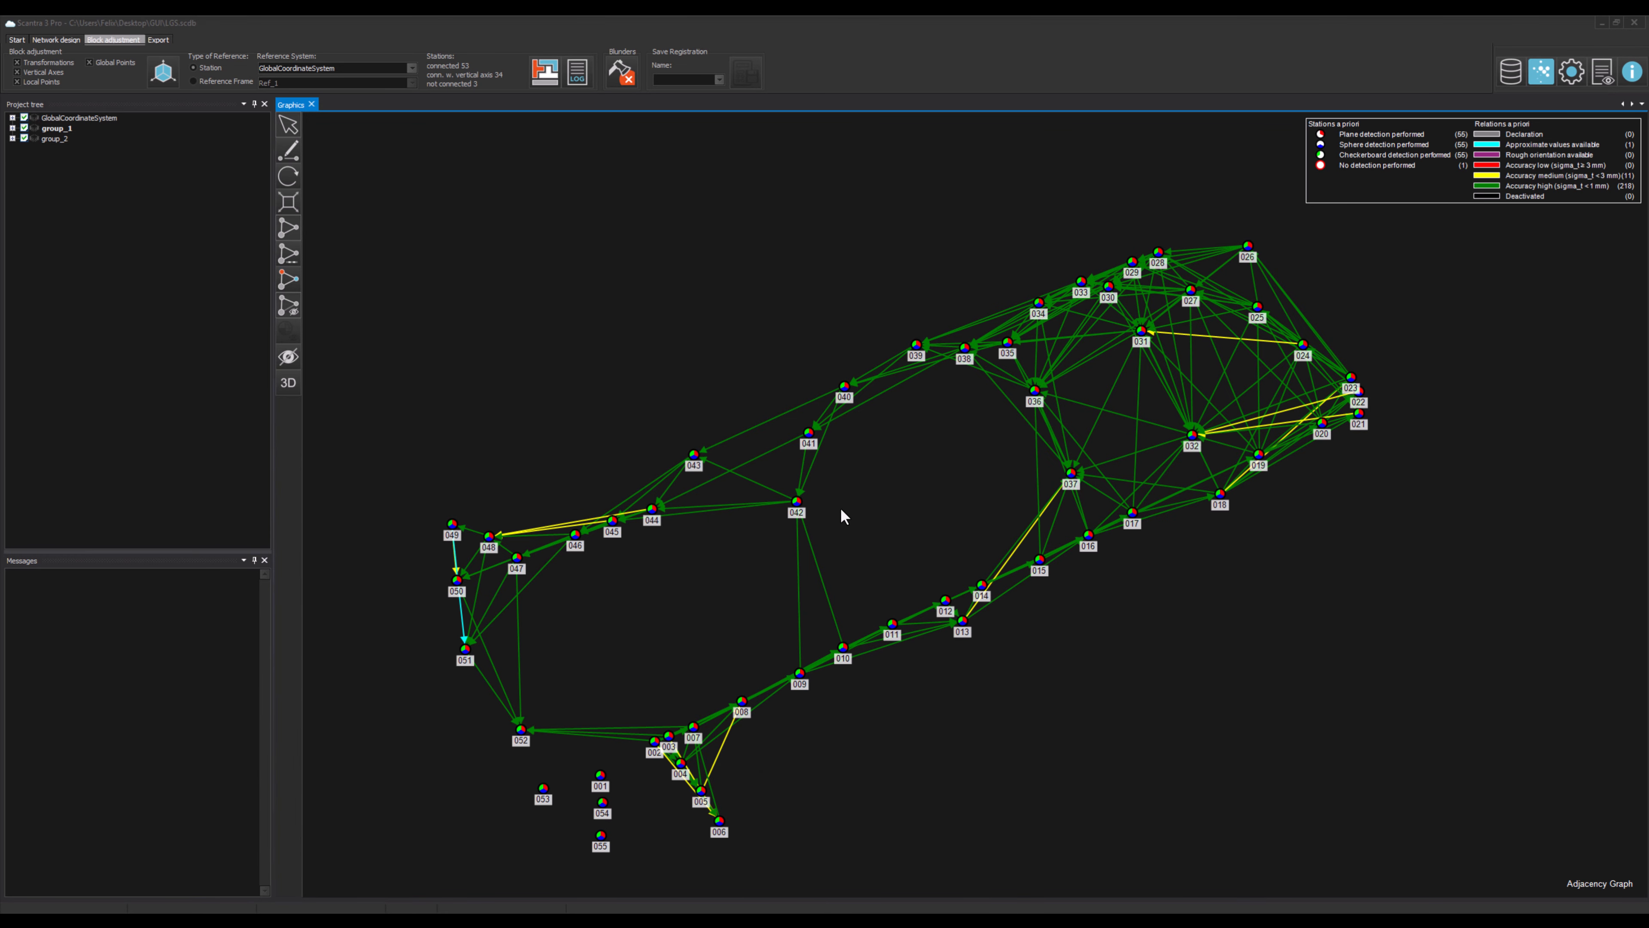
Set station 042 as the reference system directly from the adjacency graph.
right_click(797, 500)
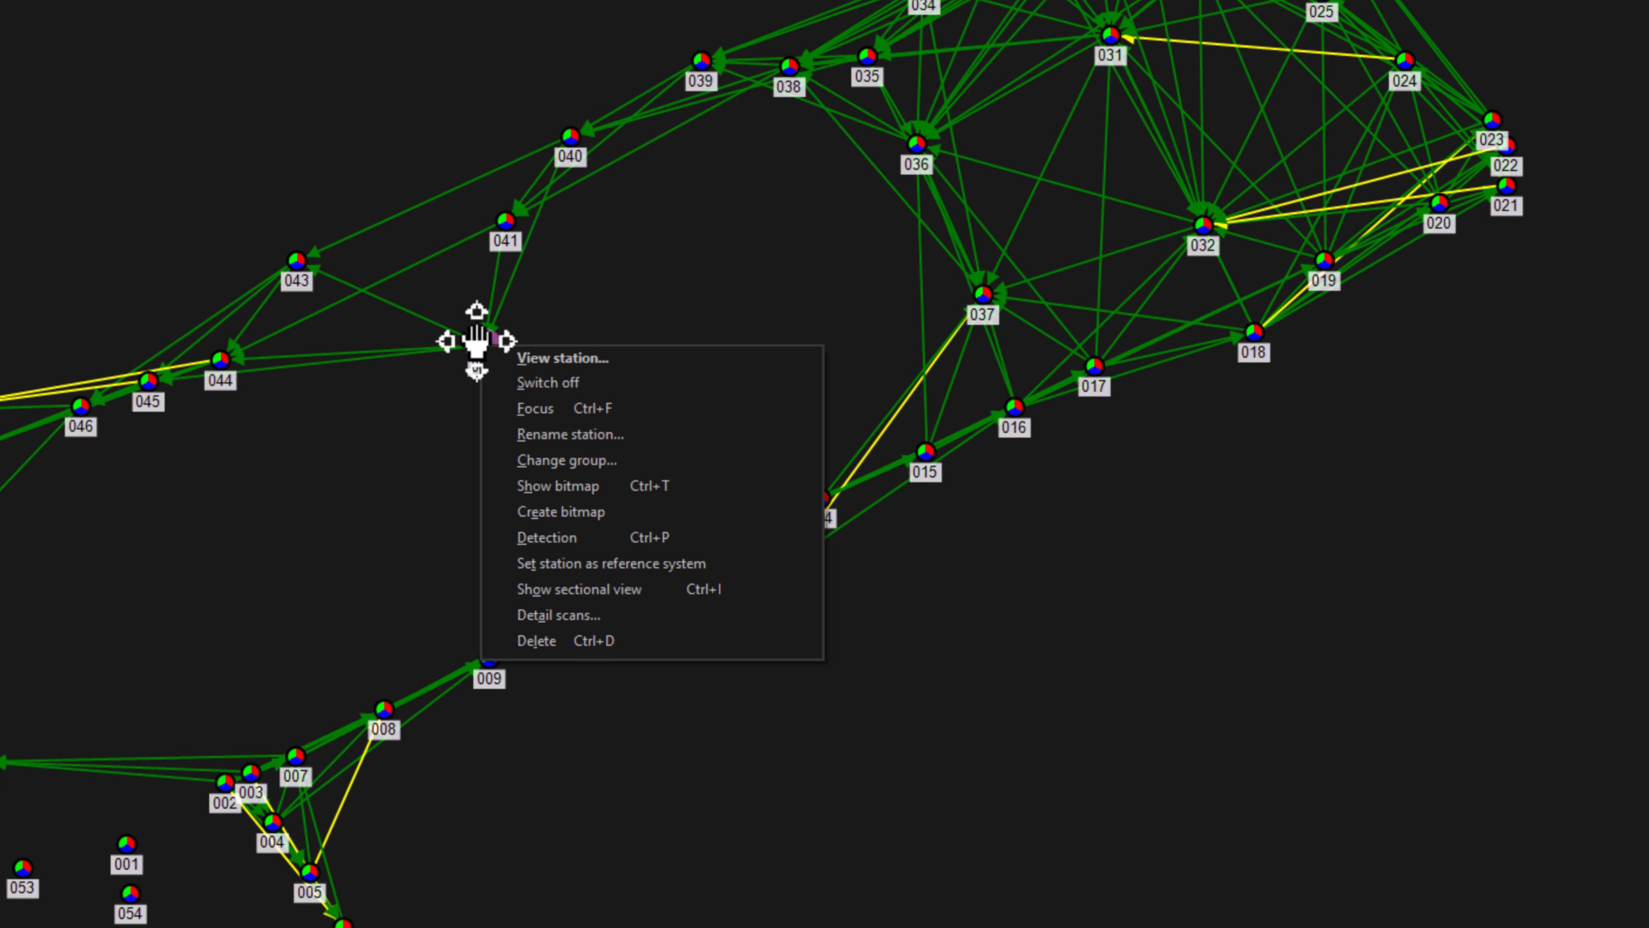
click(693, 564)
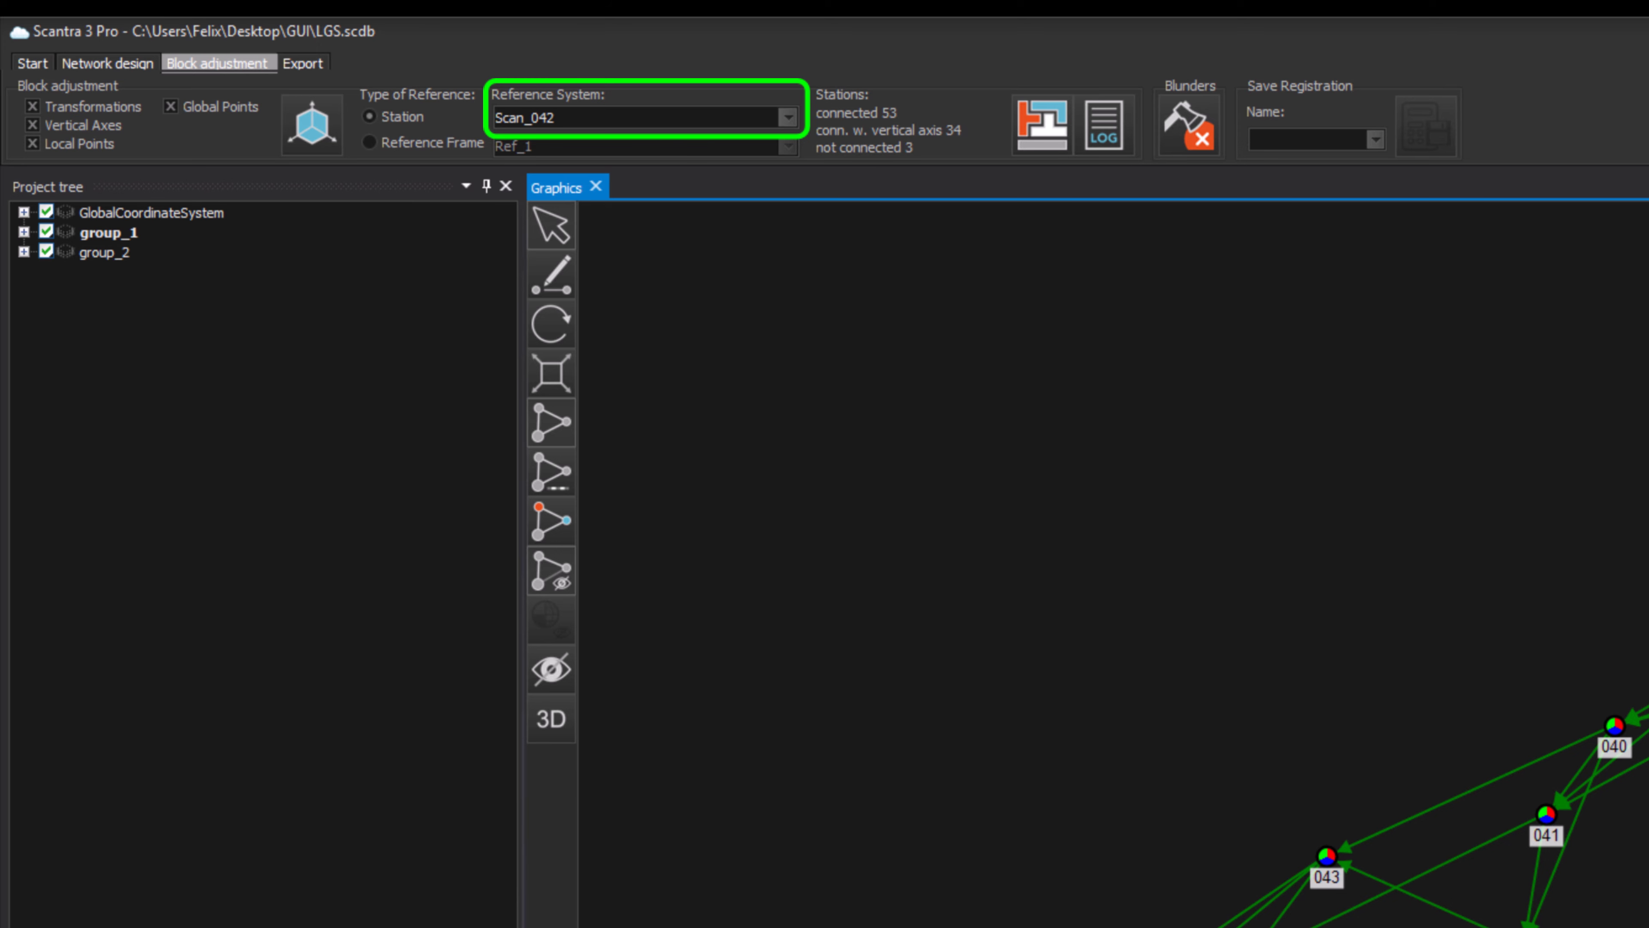
Set the reference system to GlobalCoordinateSystem.
click(787, 119)
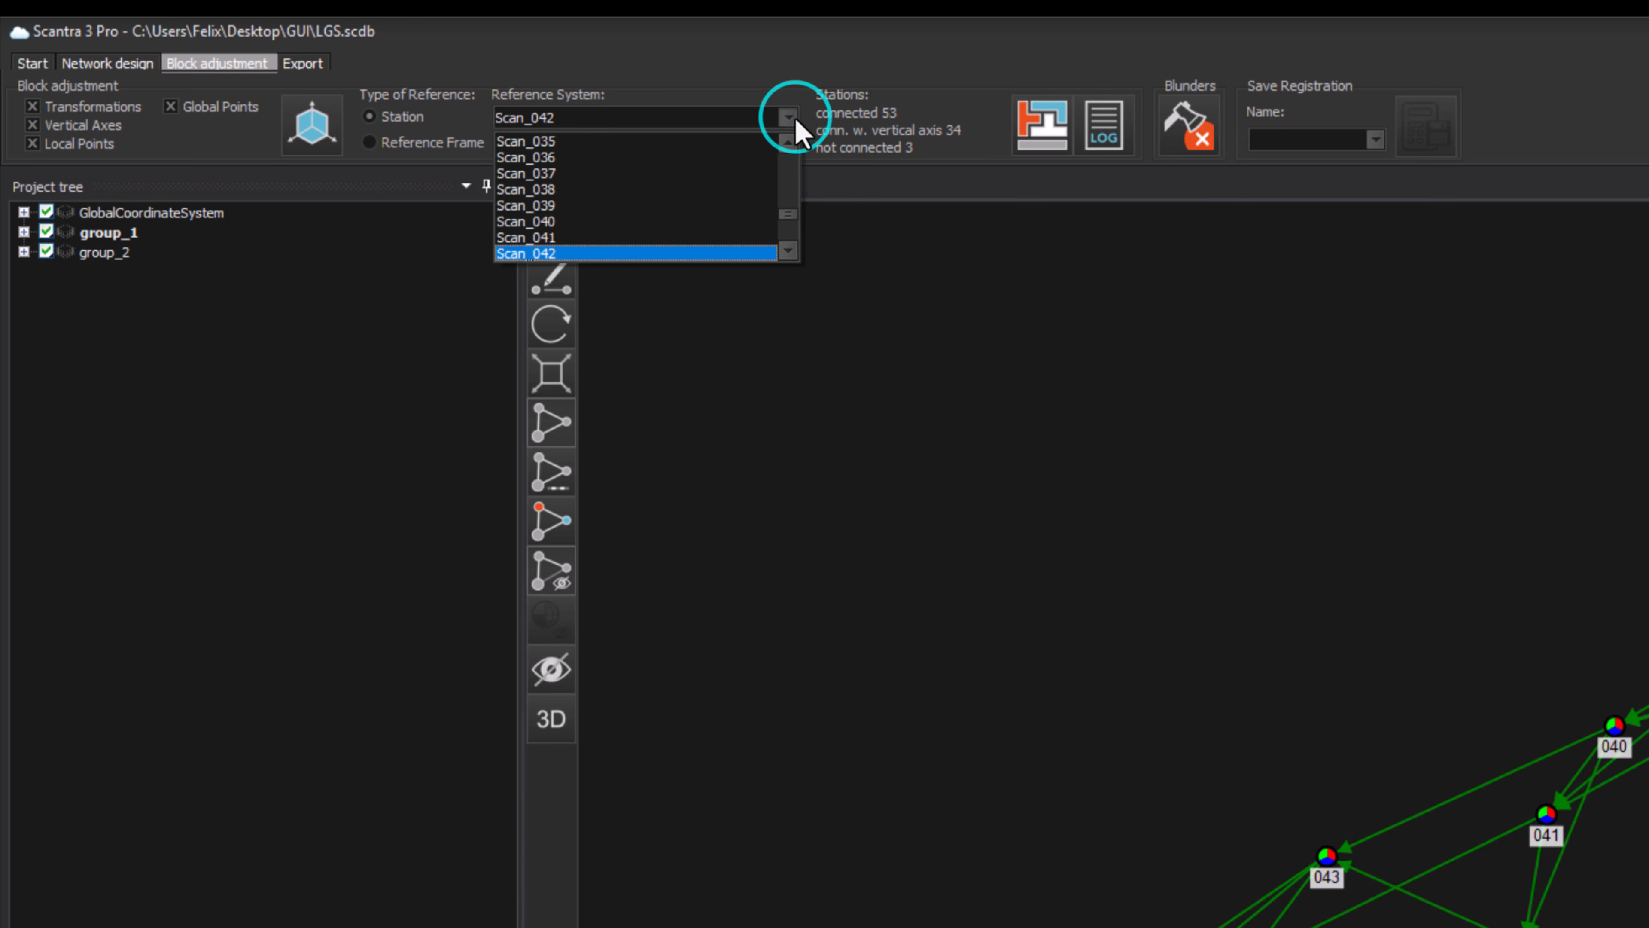
scroll(769, 236, up, 1)
scroll(766, 227, up, 10)
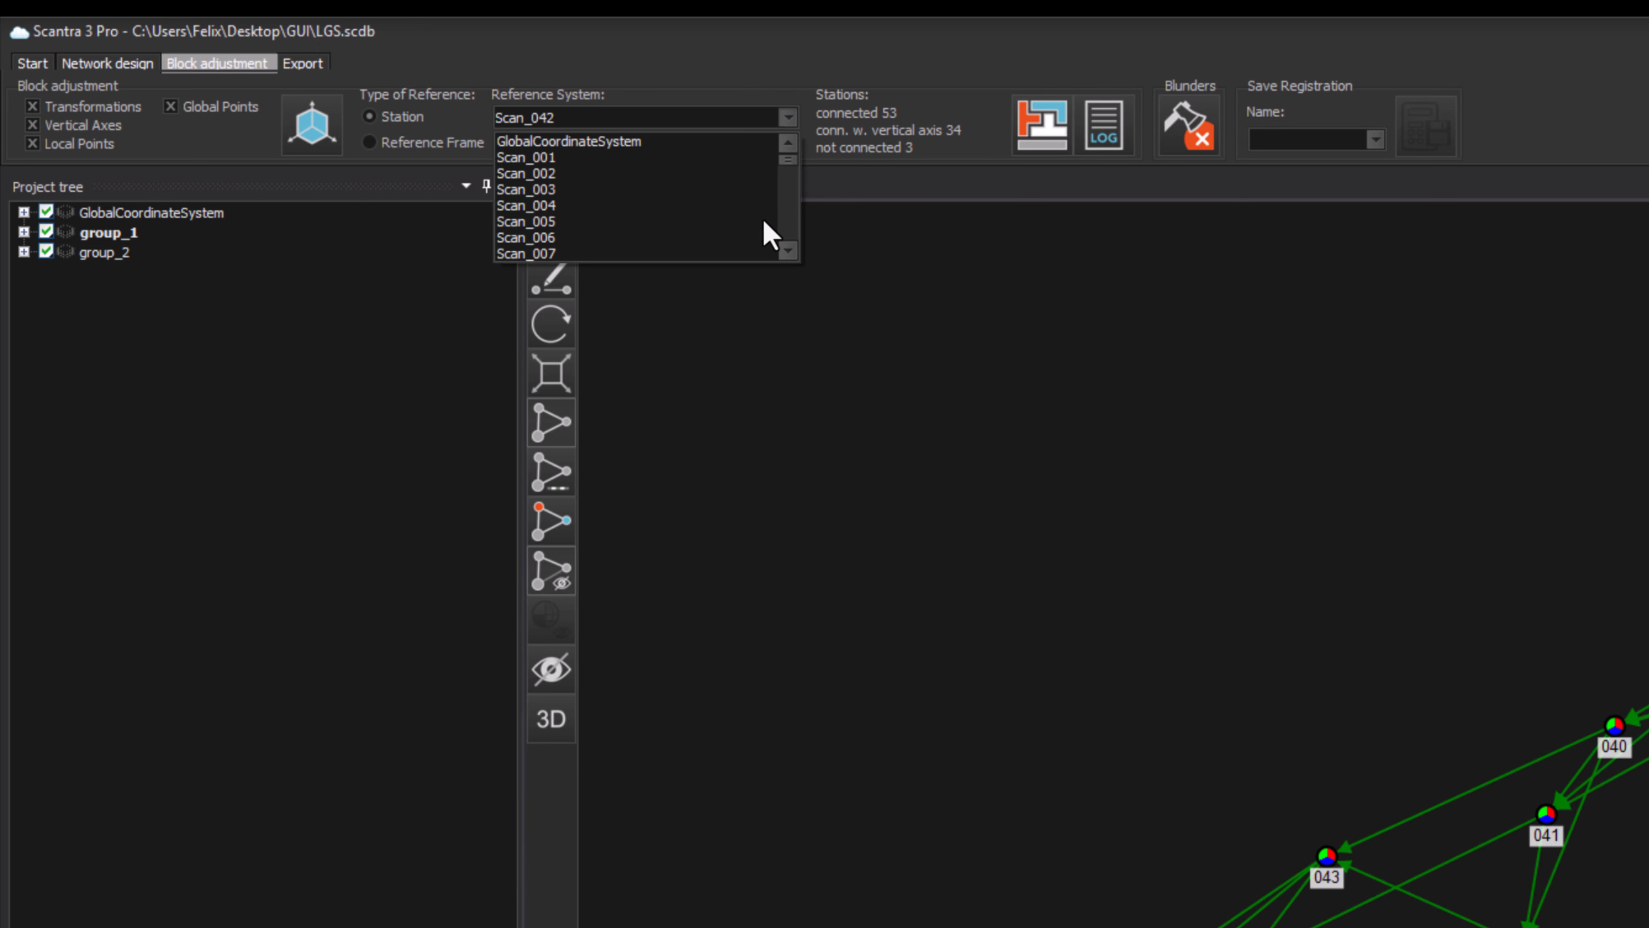
scroll(766, 228, down, 5)
scroll(763, 219, down, 6)
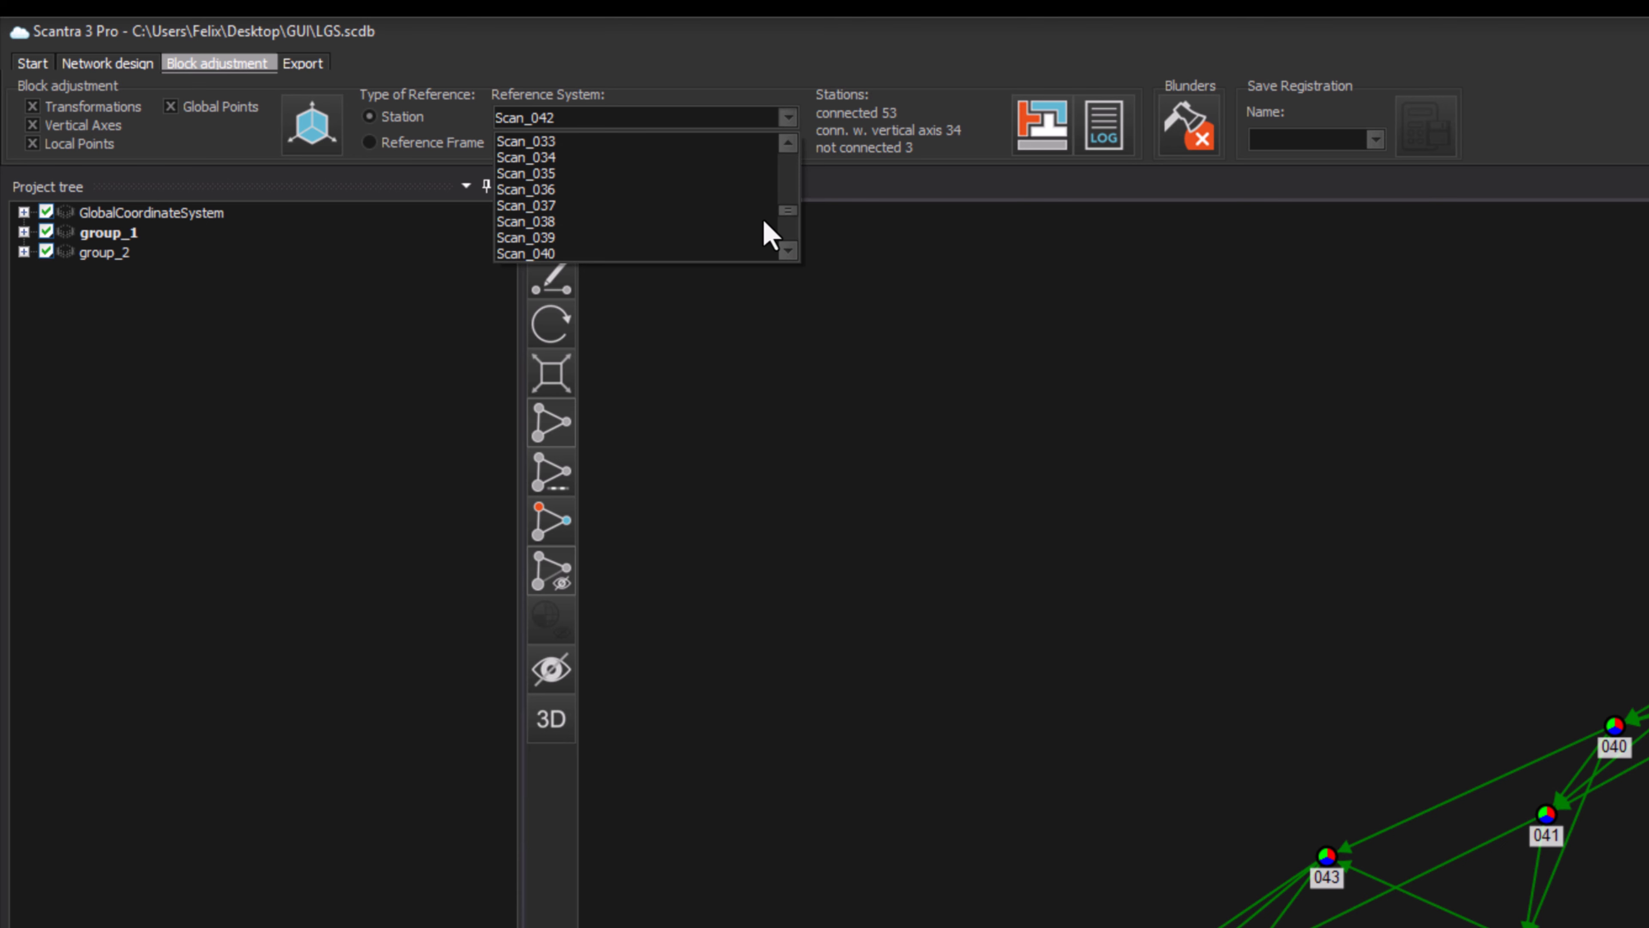
key(Home)
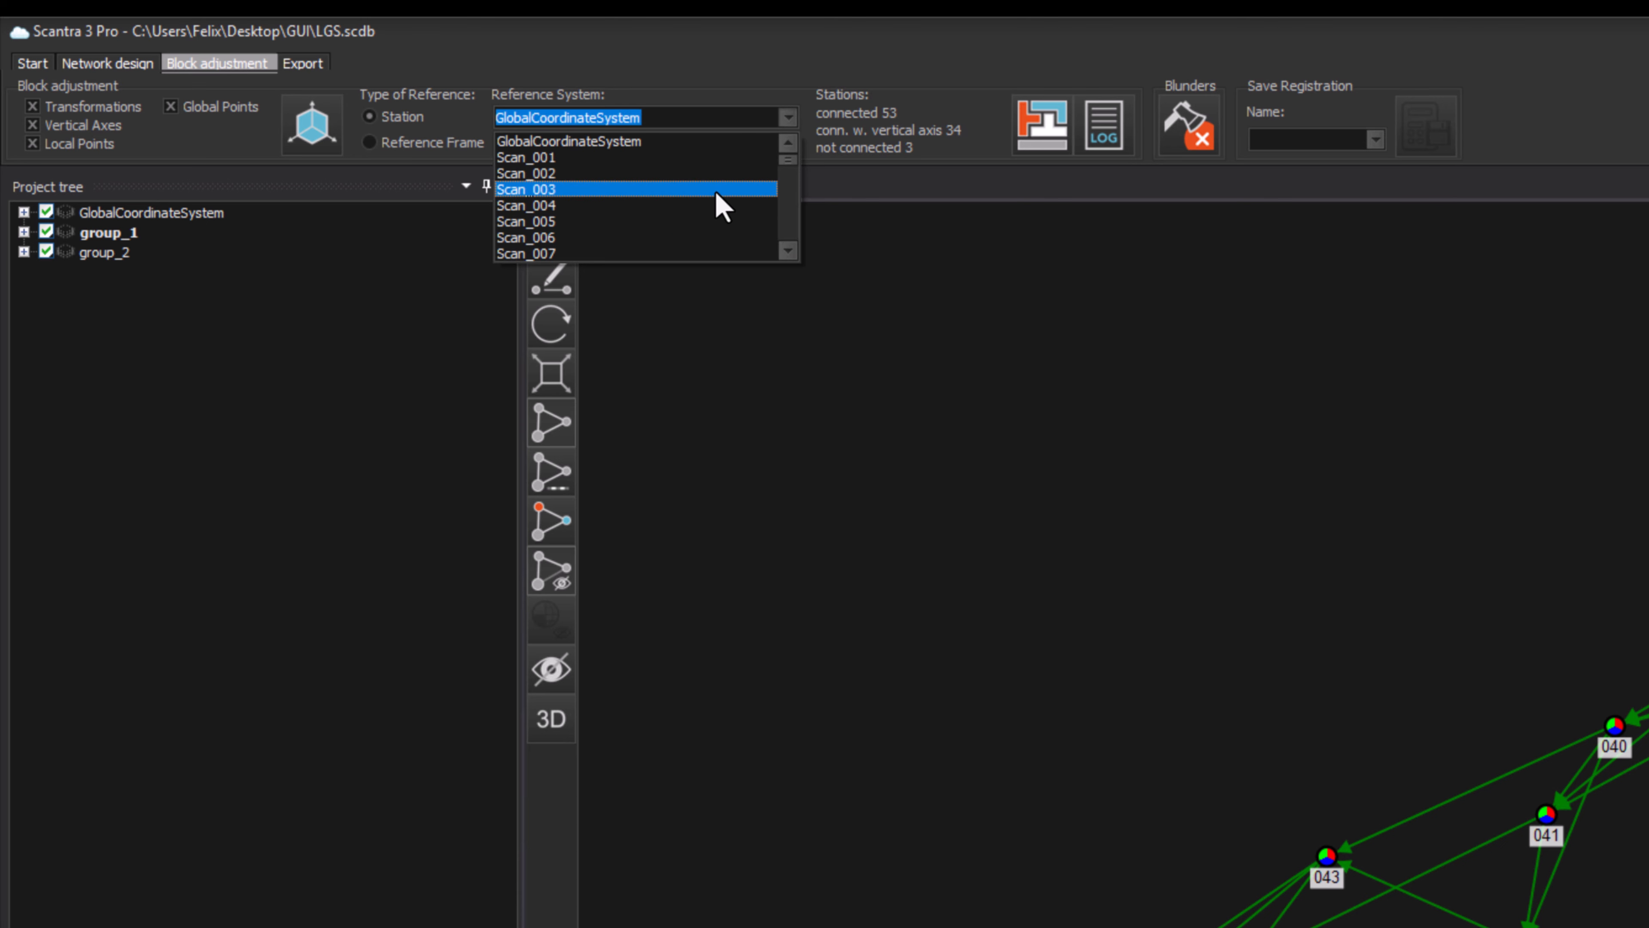
key(Escape)
click(912, 396)
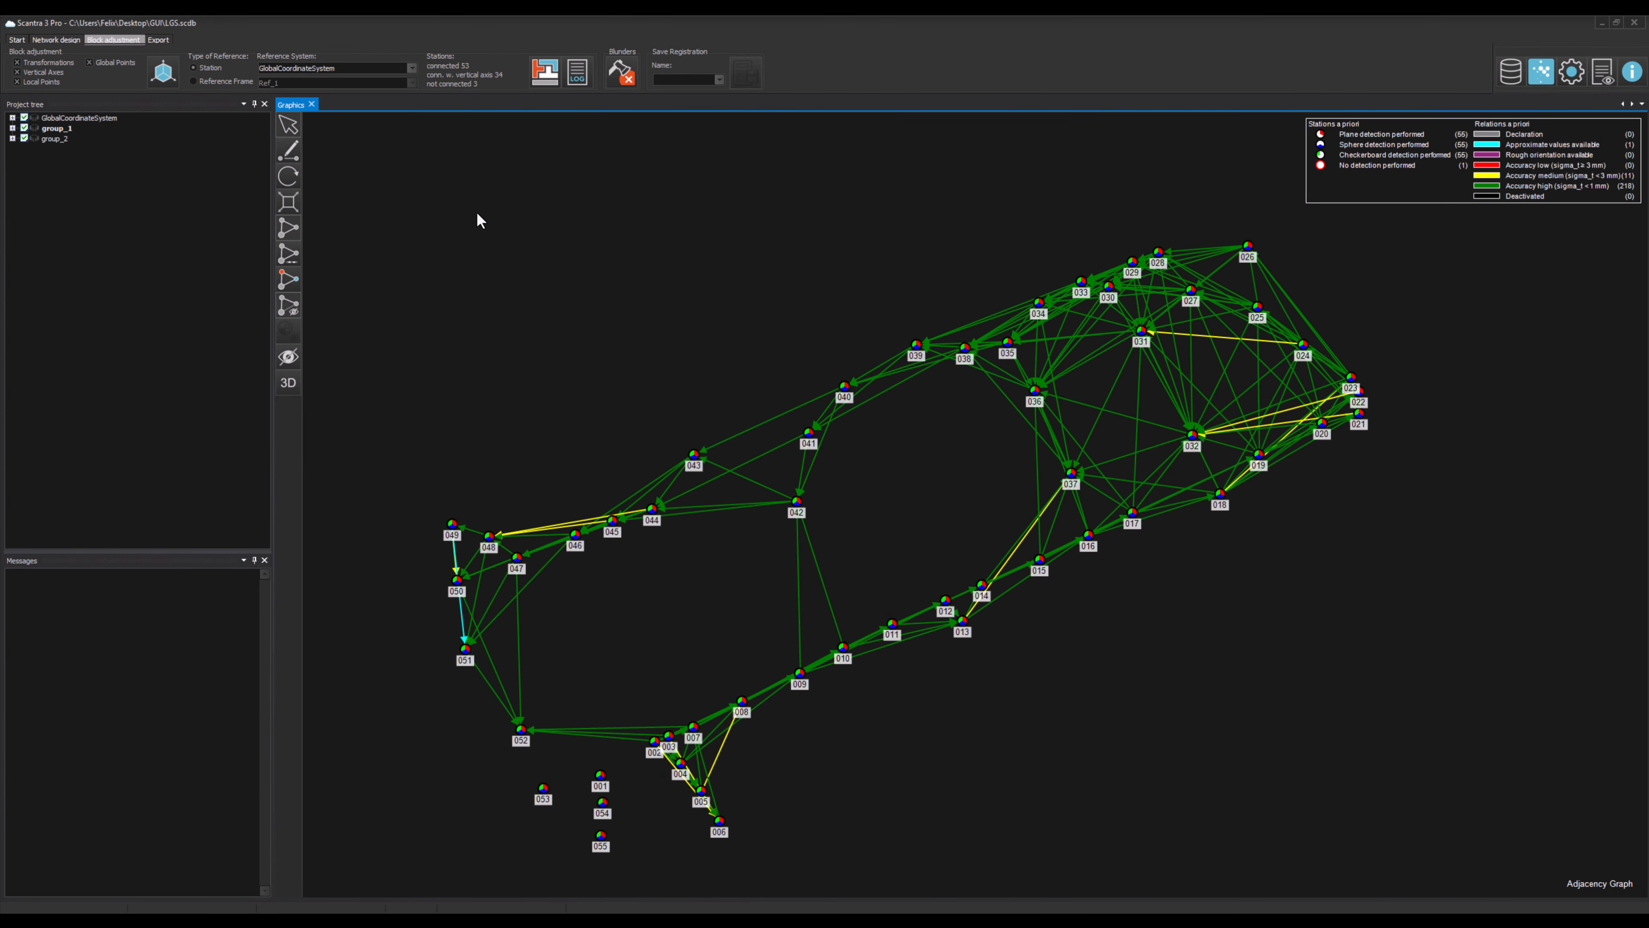
Highlight in the adjacency graph the connected stations, those connected with a vertical axis, and the unconnected ones, one group after another.
click(463, 66)
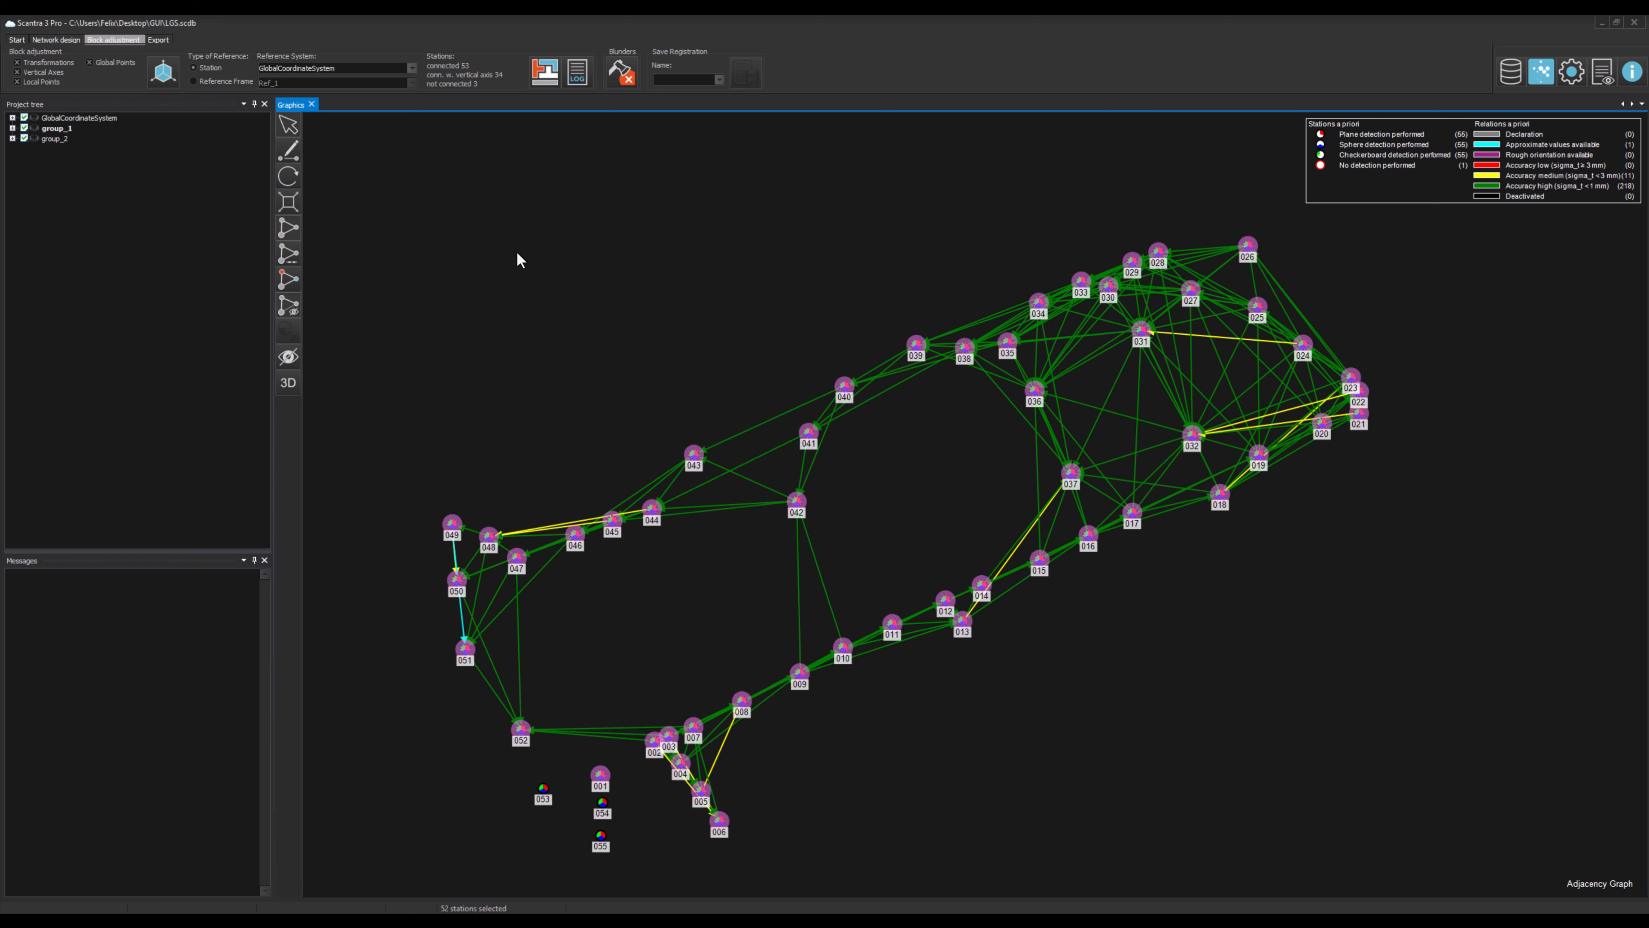
click(495, 76)
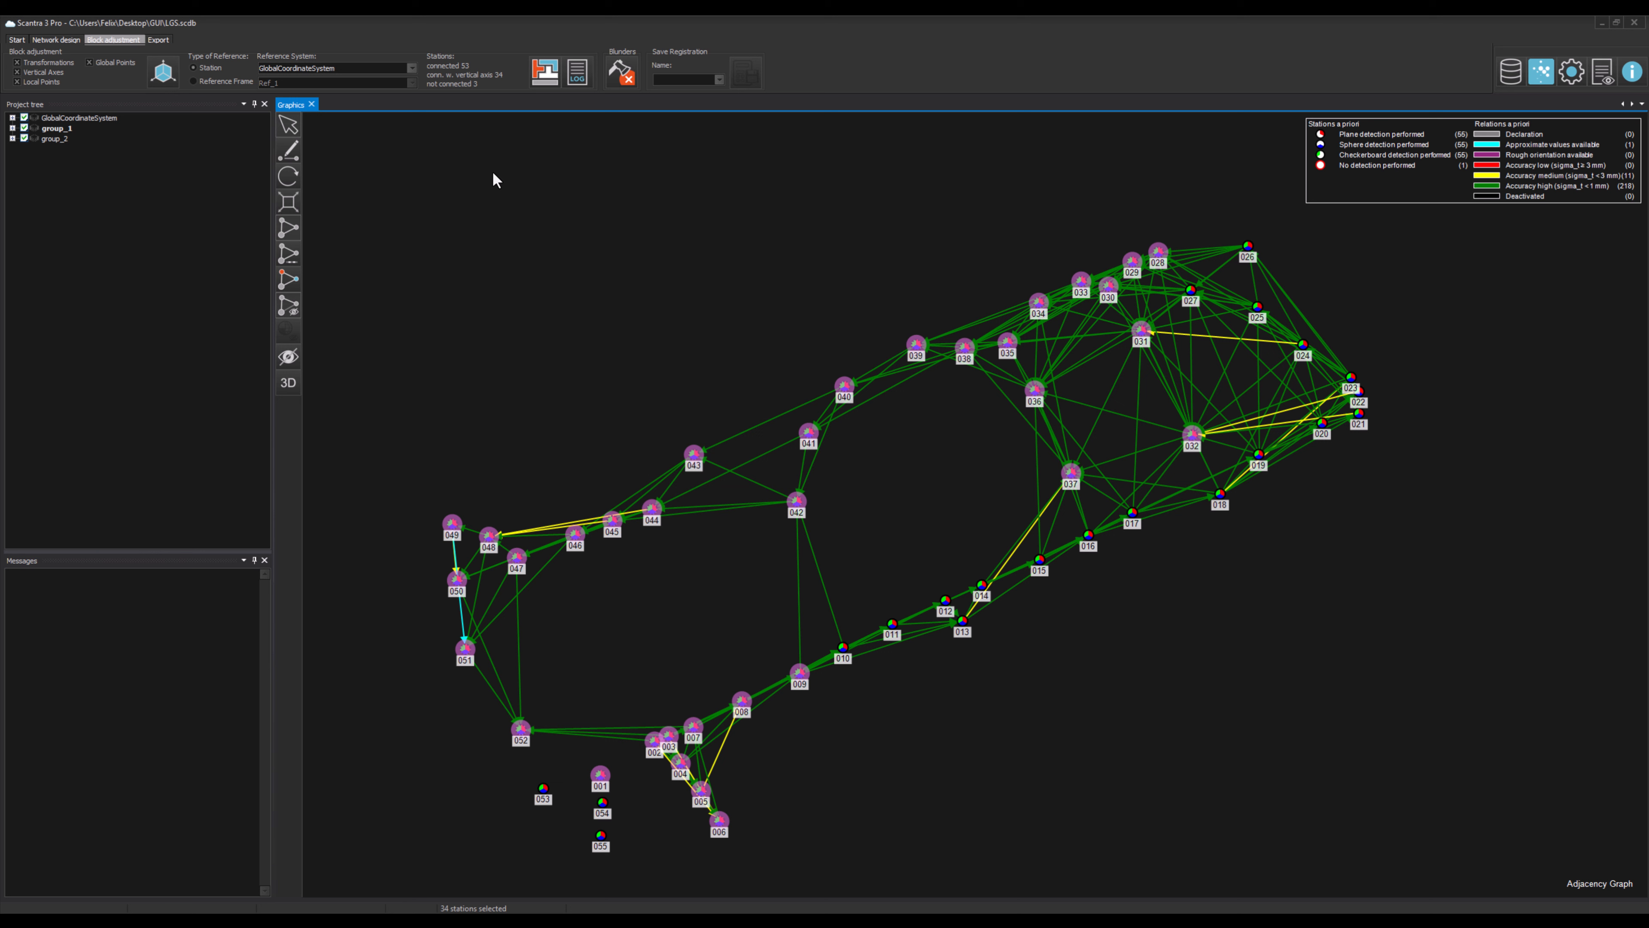
click(470, 84)
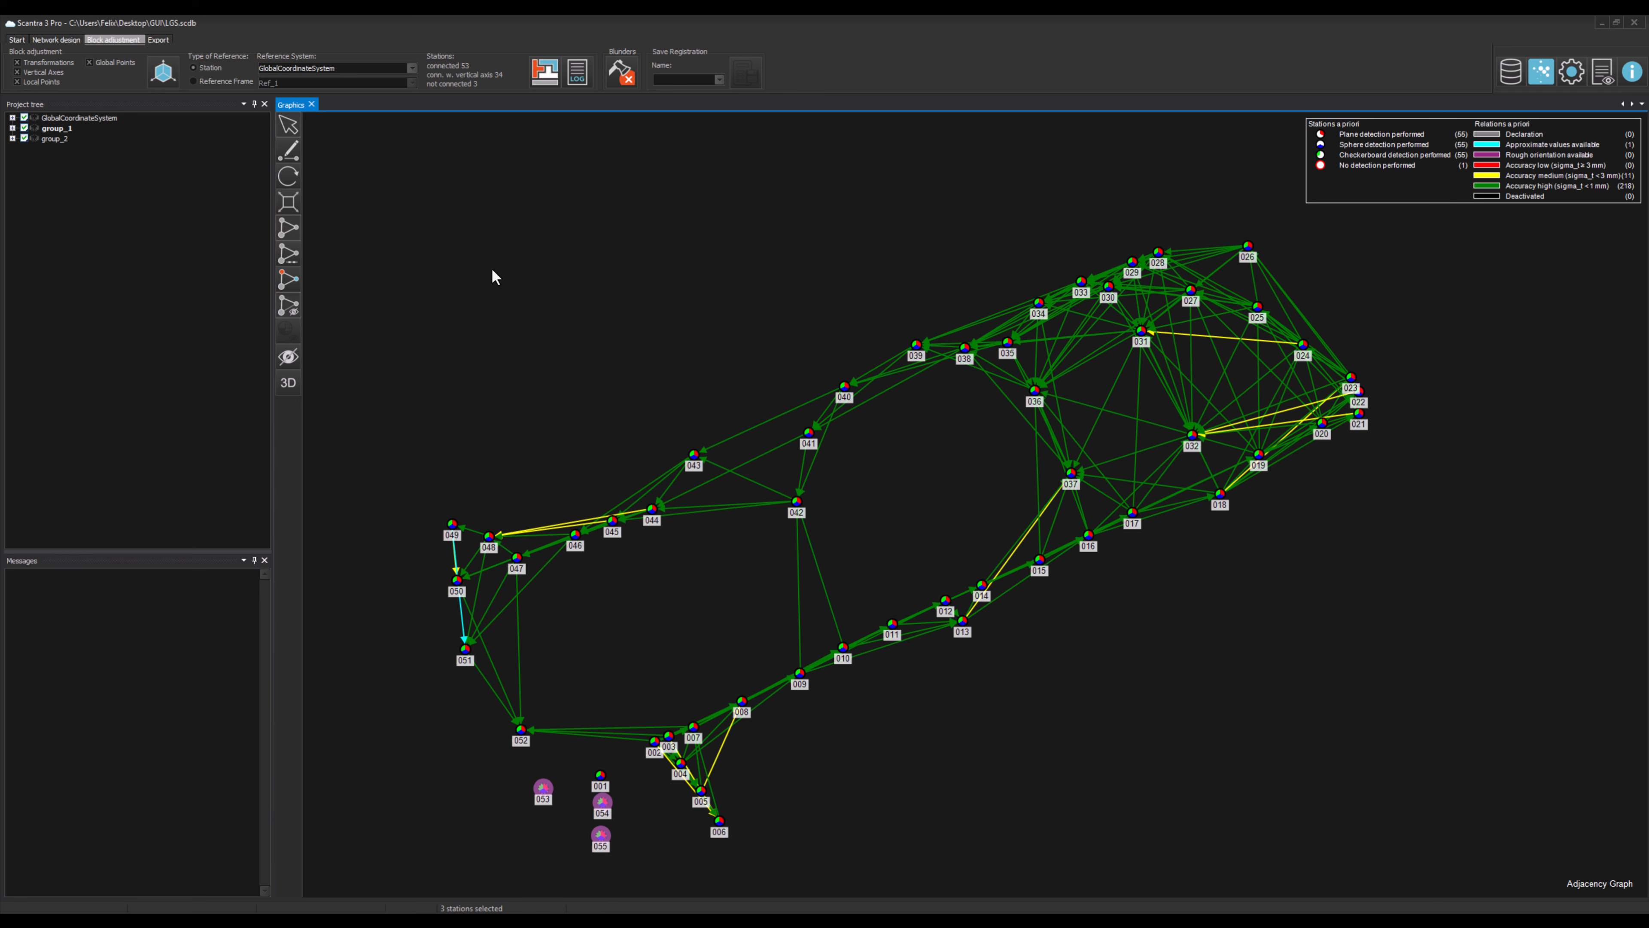
click(412, 68)
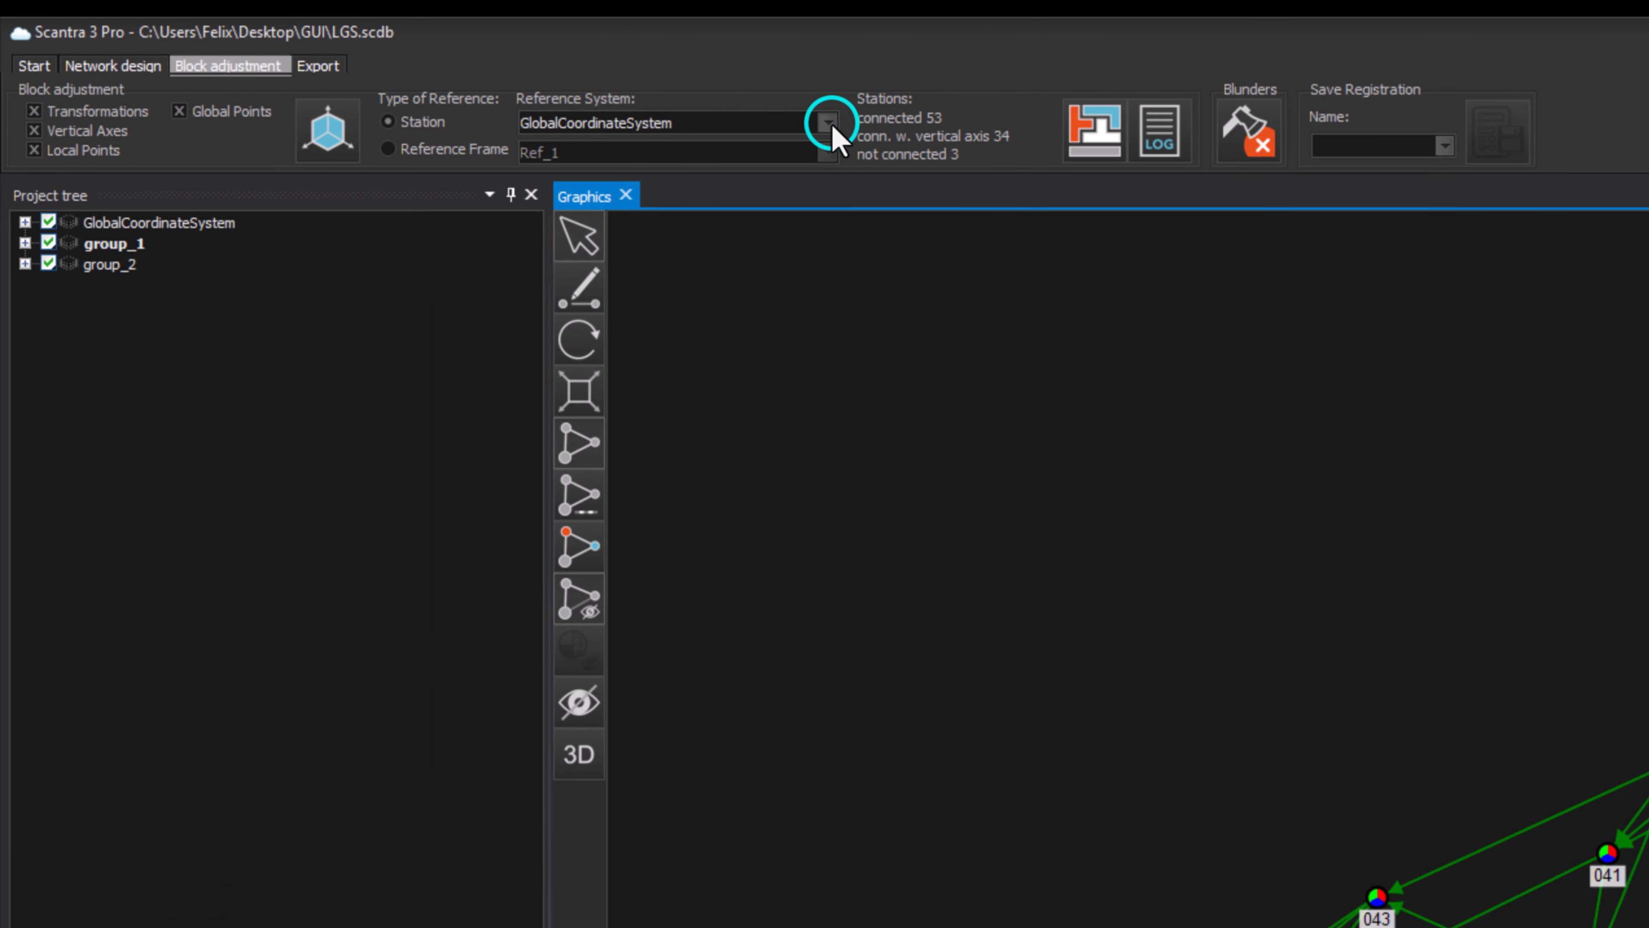
drag(830, 172, 834, 263)
click(753, 232)
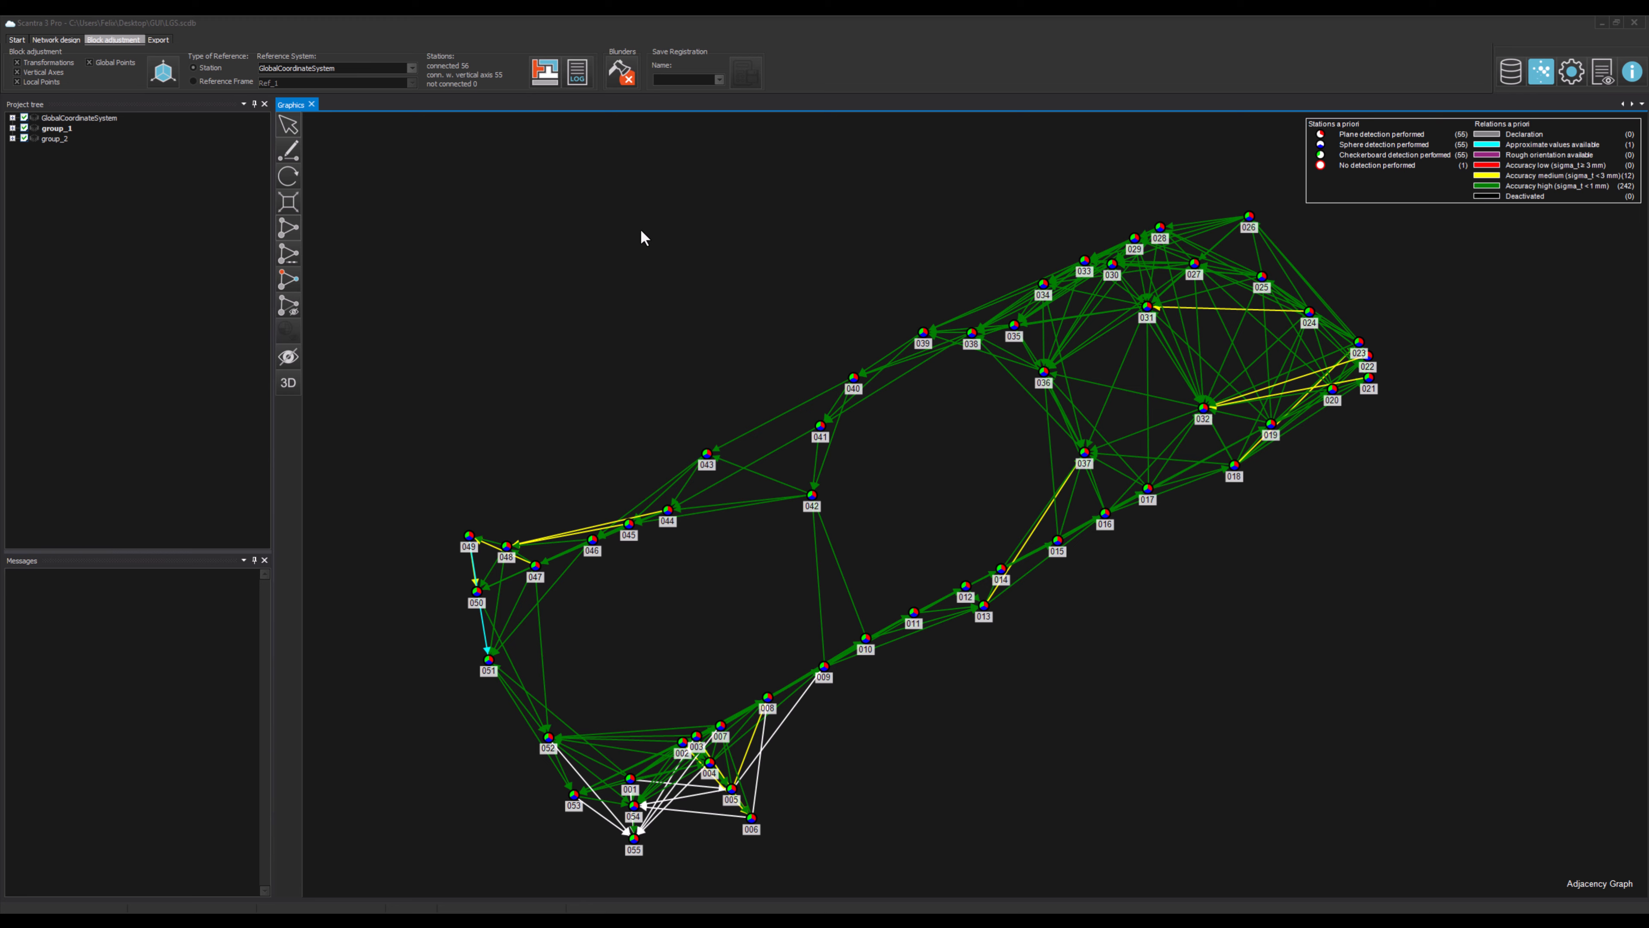
Run the block adjustment of the whole network in GlobalCoordinateSystem and close the Inspector of observations and conditions.
click(548, 86)
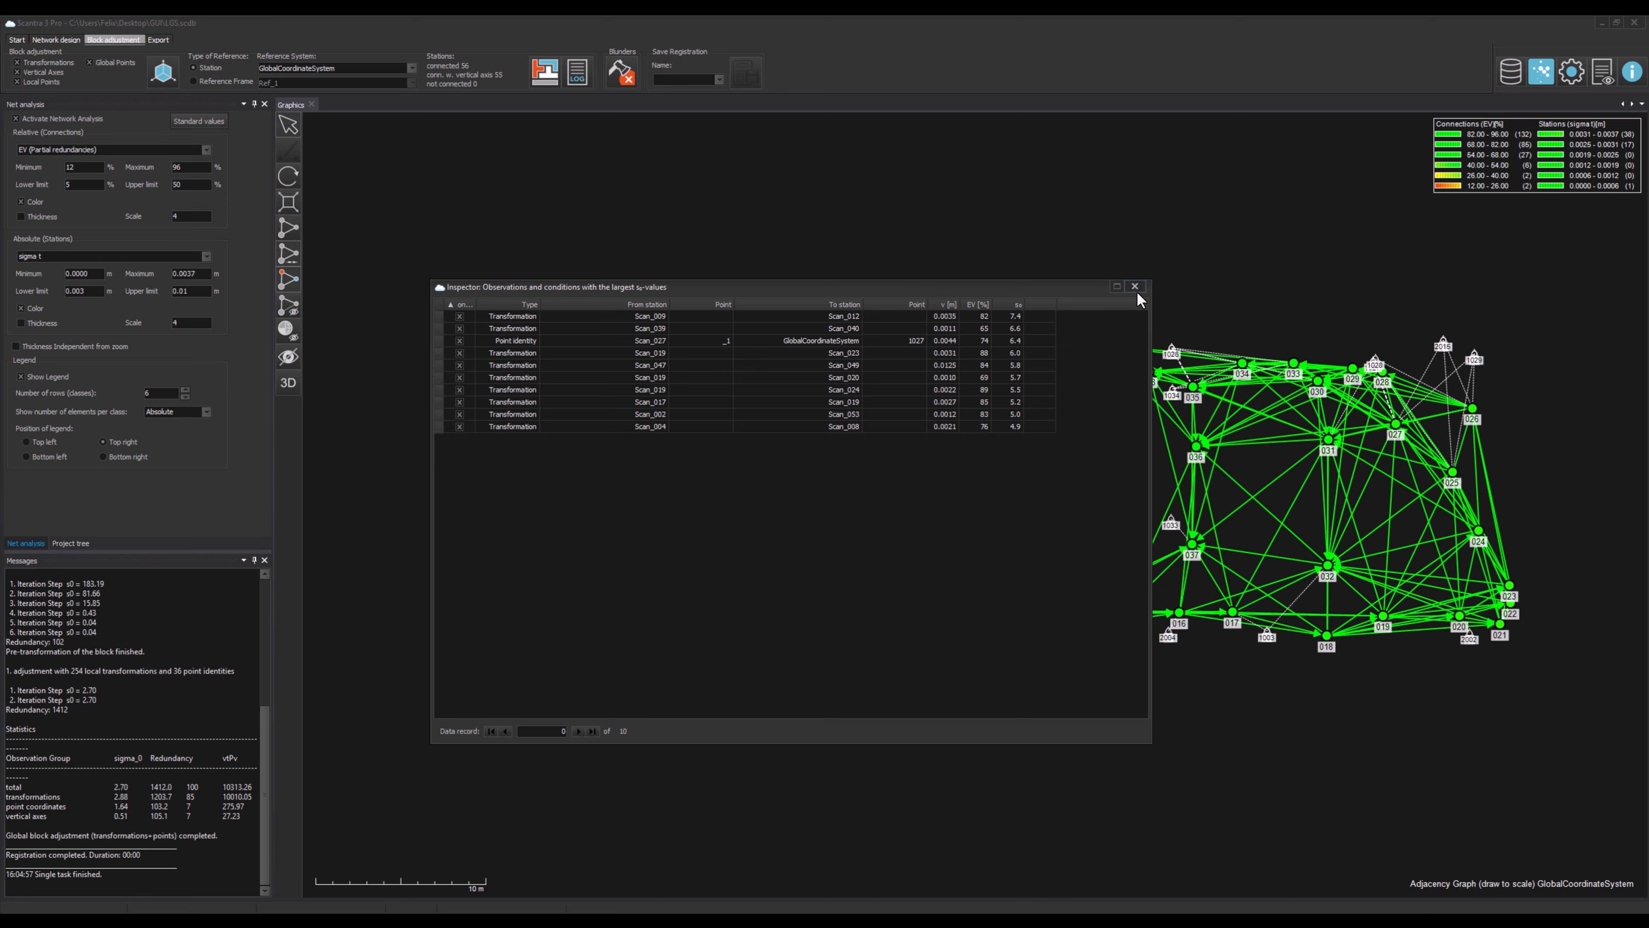
click(1136, 289)
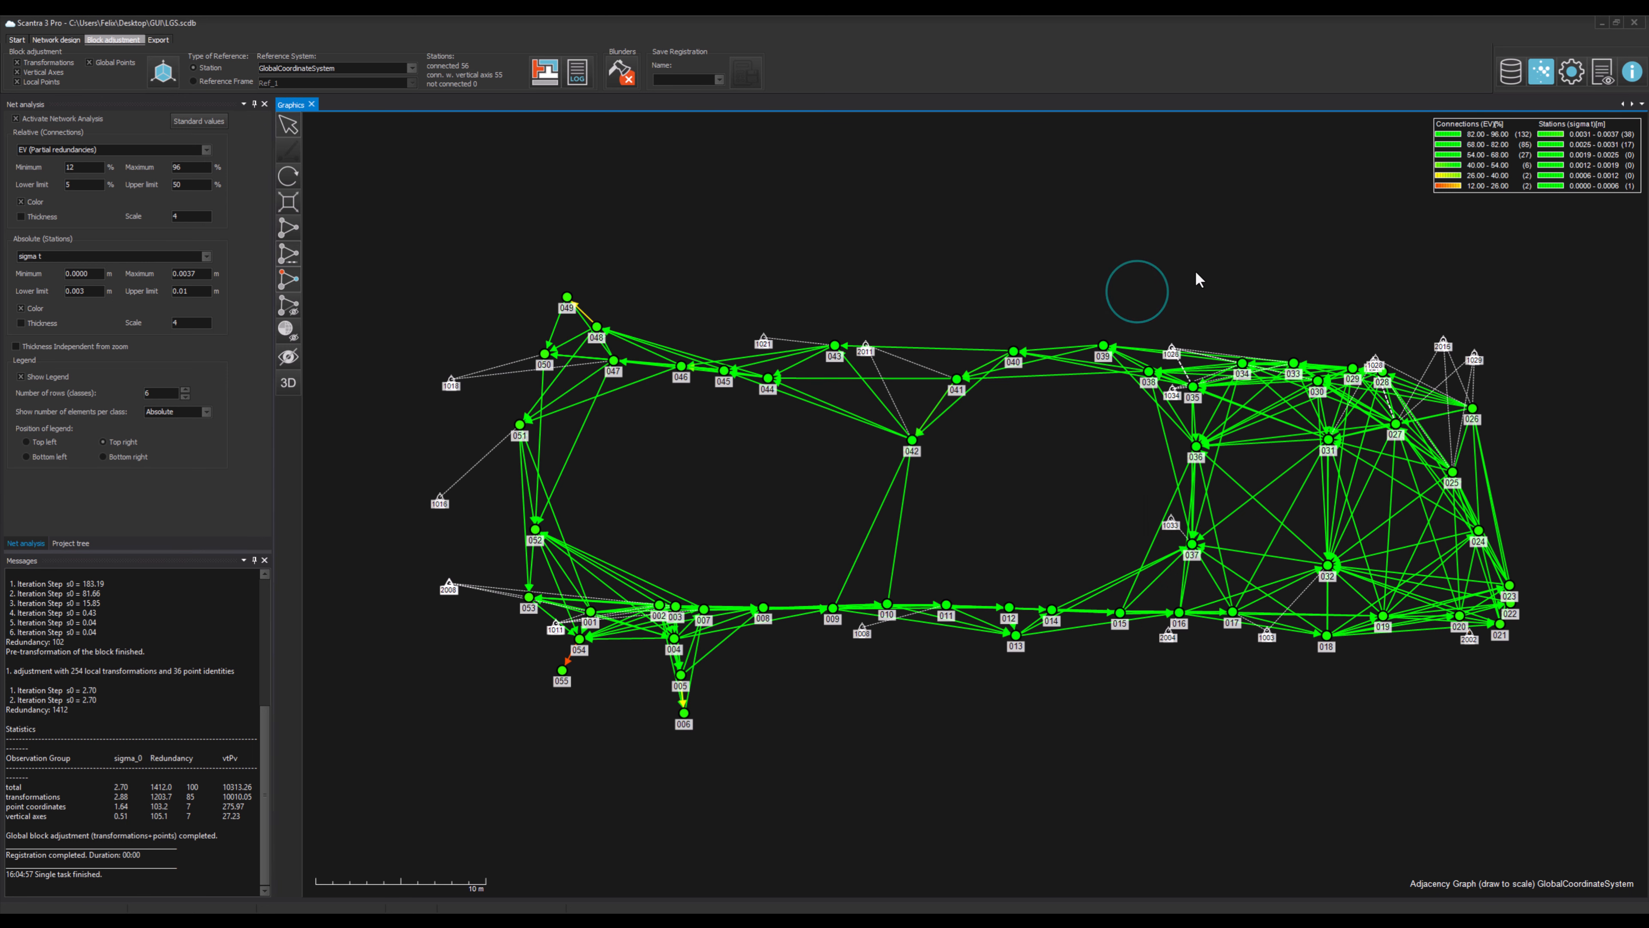
Open the general options and start editing the number of lines in the Inspector browser.
click(1574, 71)
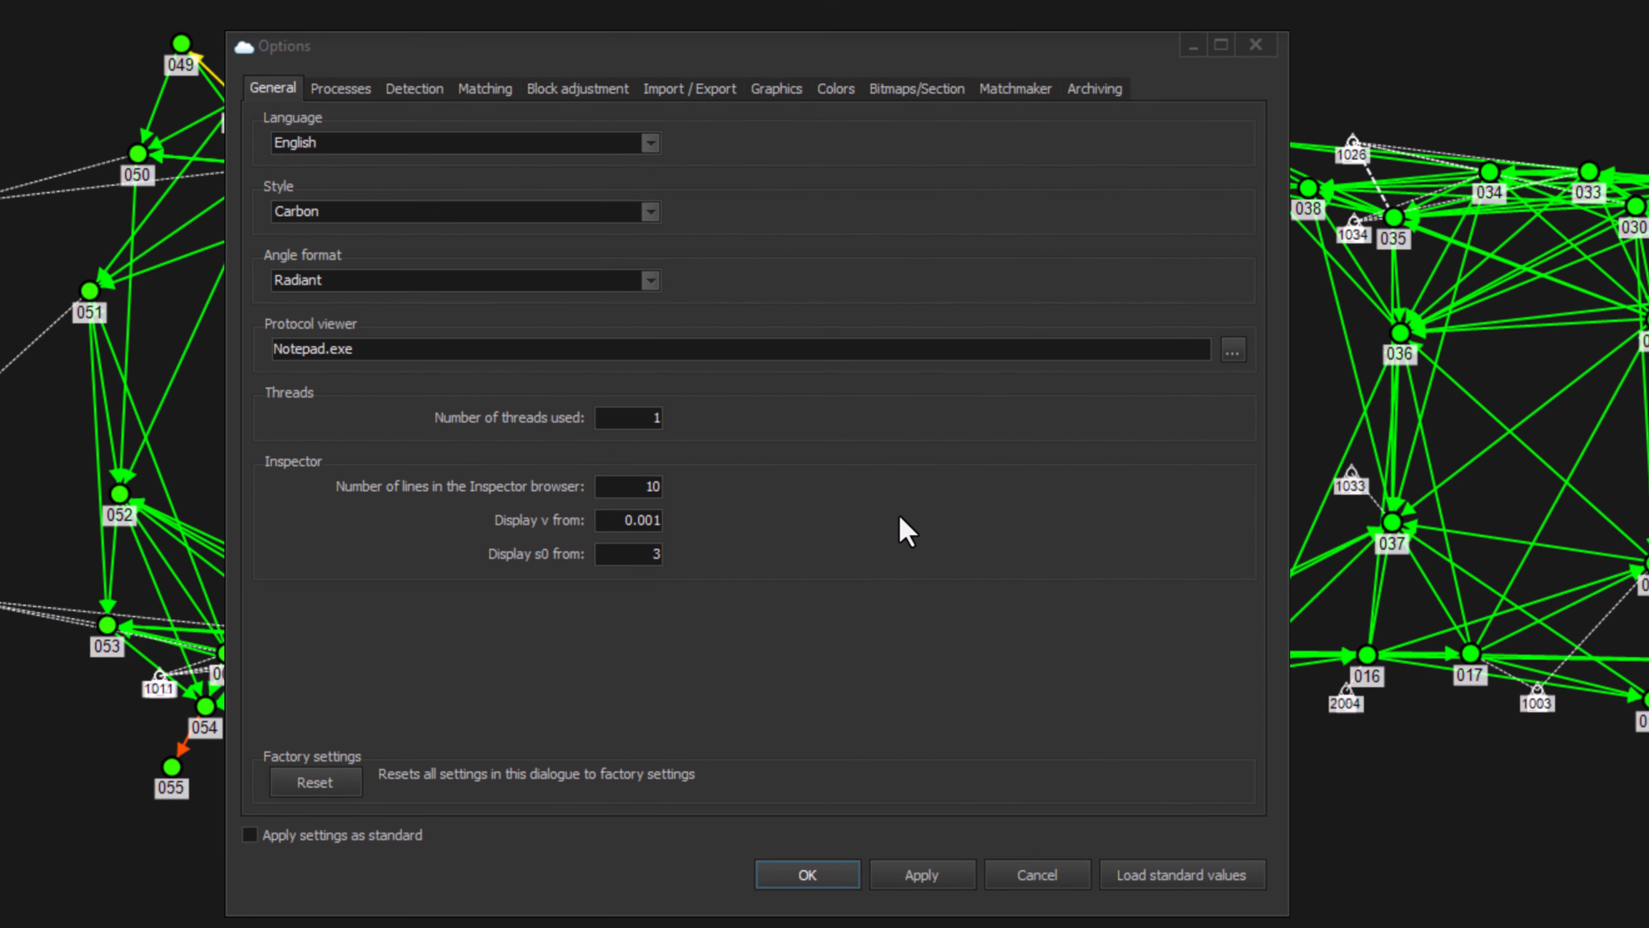
double_click(651, 486)
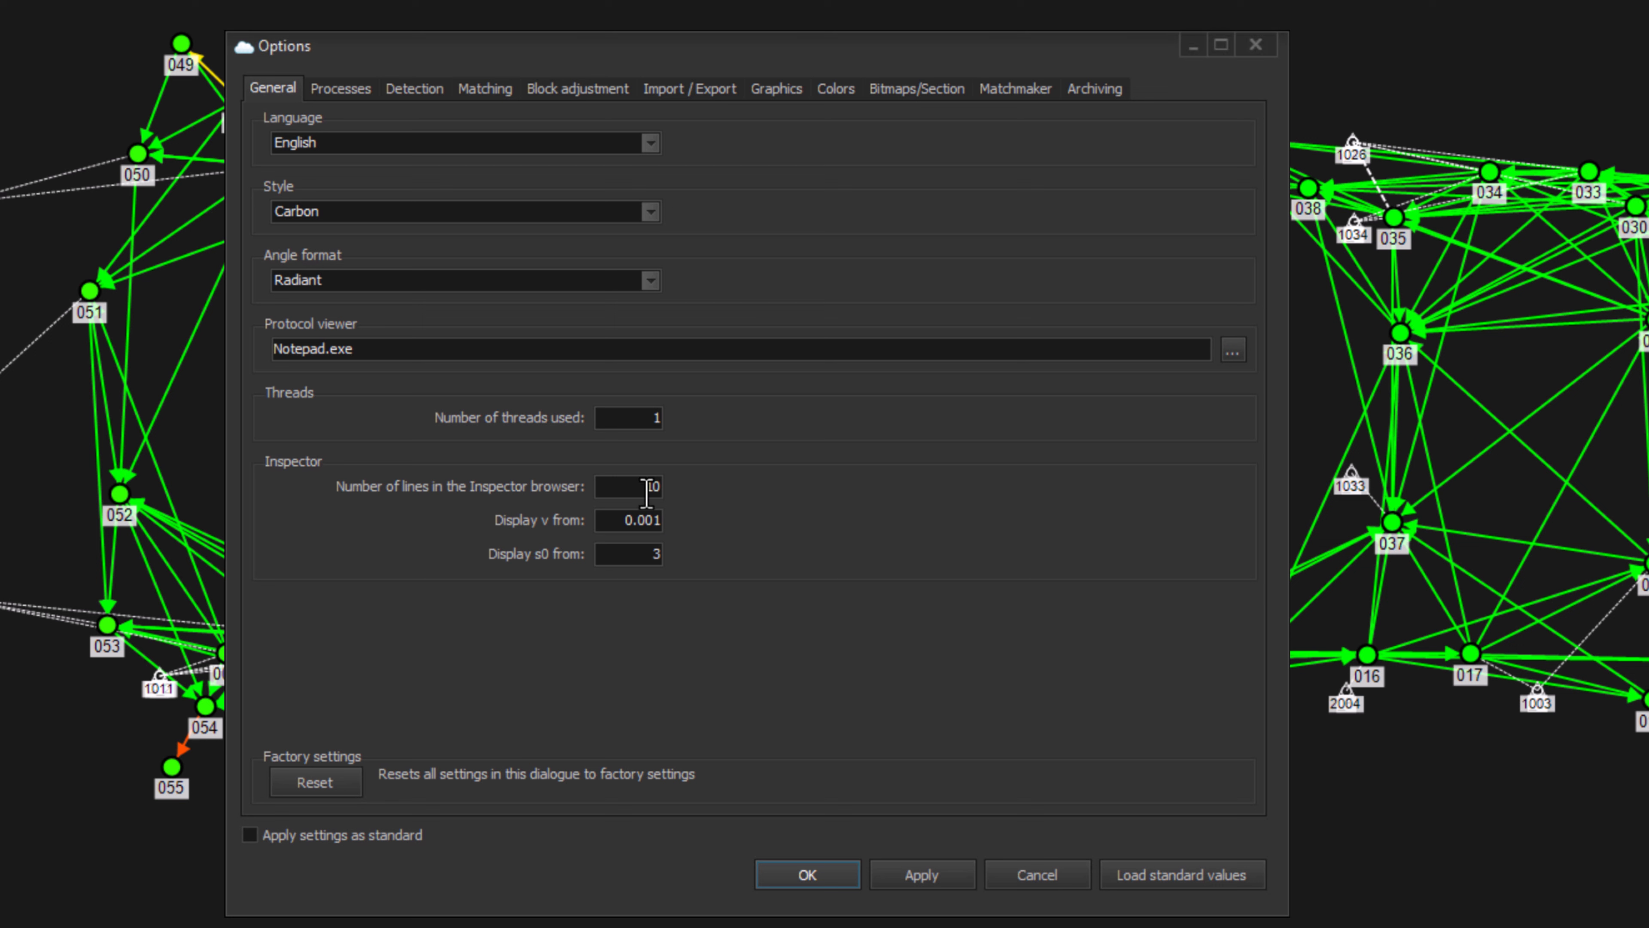